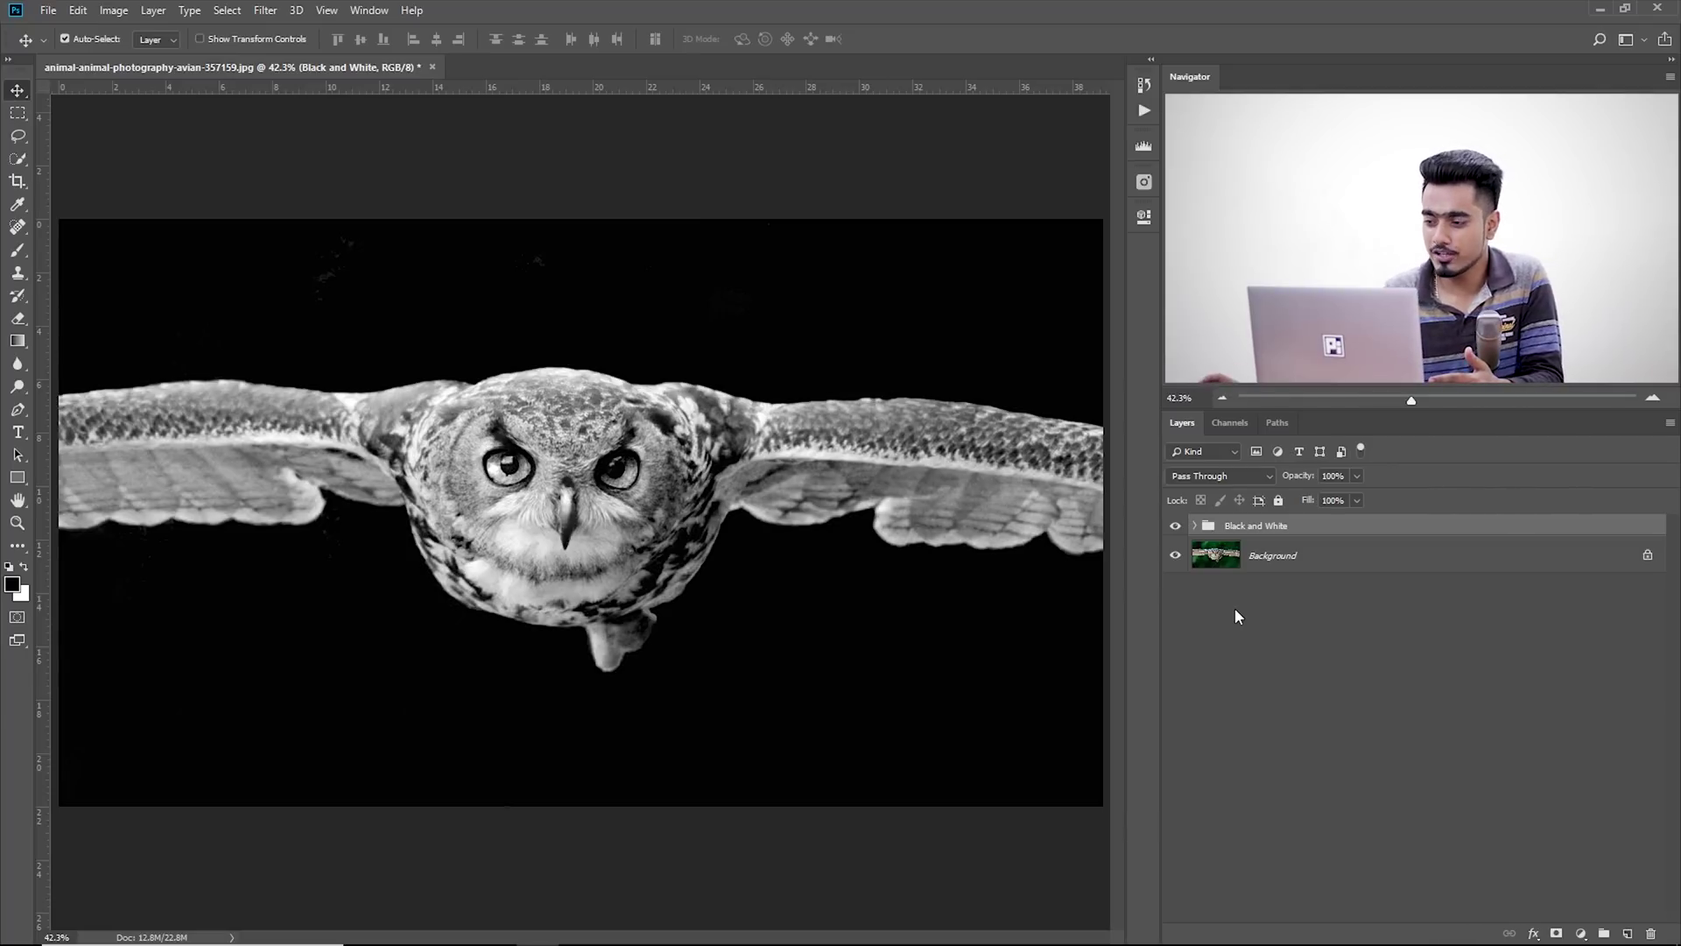
- Toggle the Black and White effect off and on, then pan the owl in Full Screen Mode With Menu Bar
click(1175, 528)
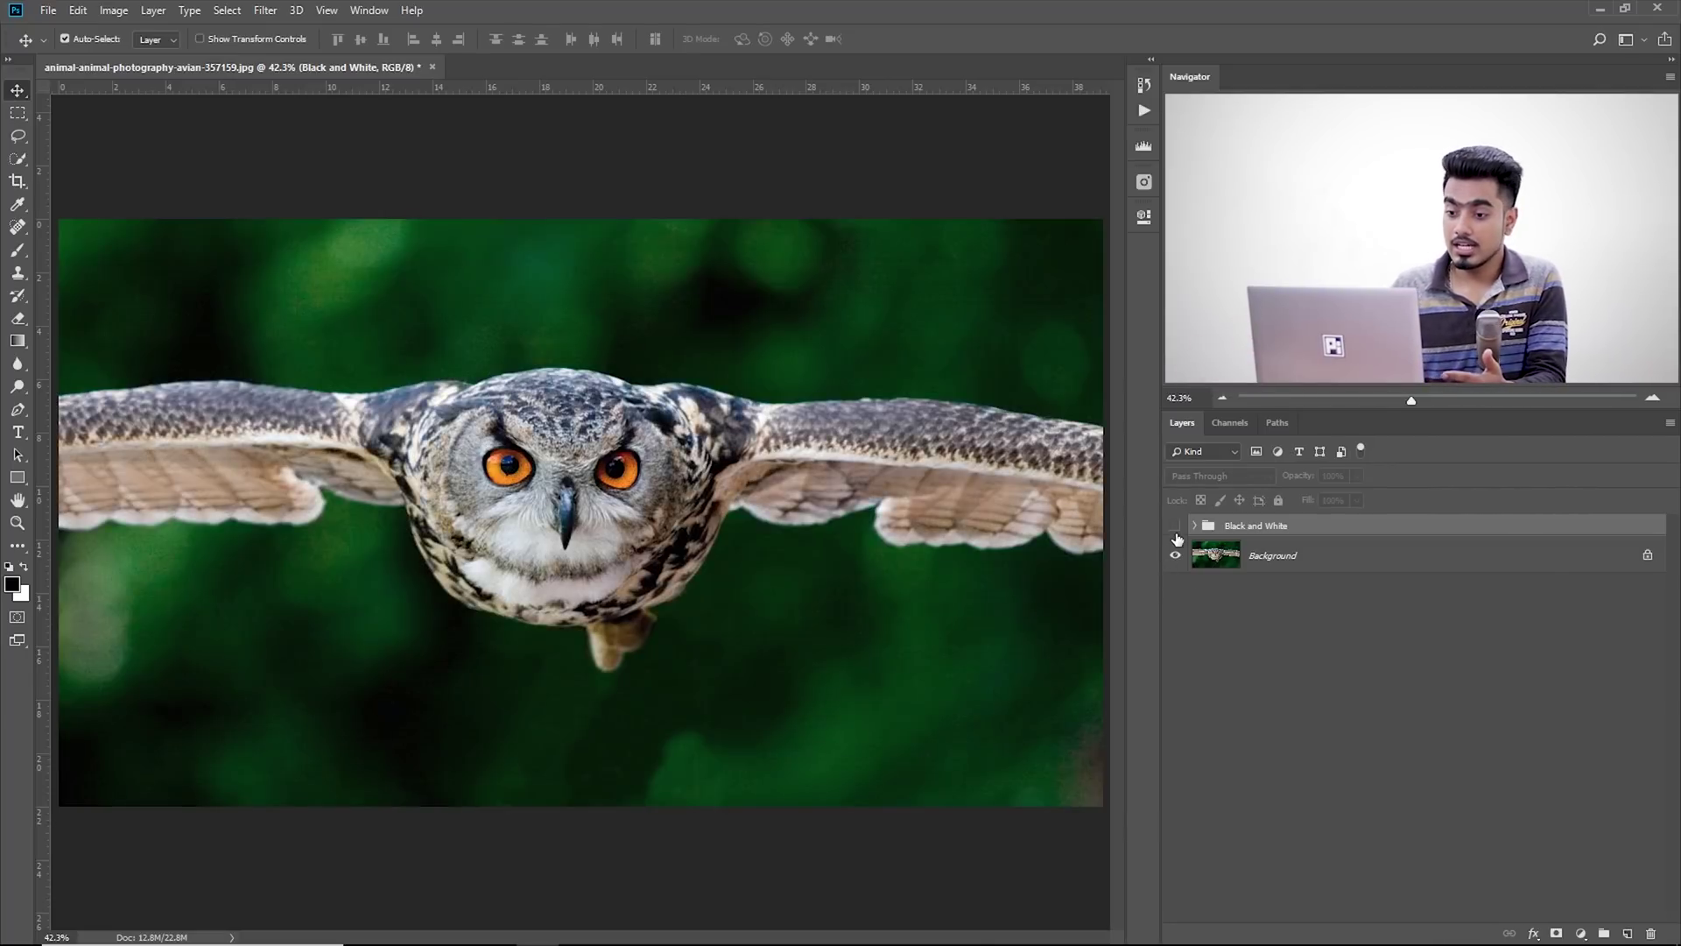
click(1176, 530)
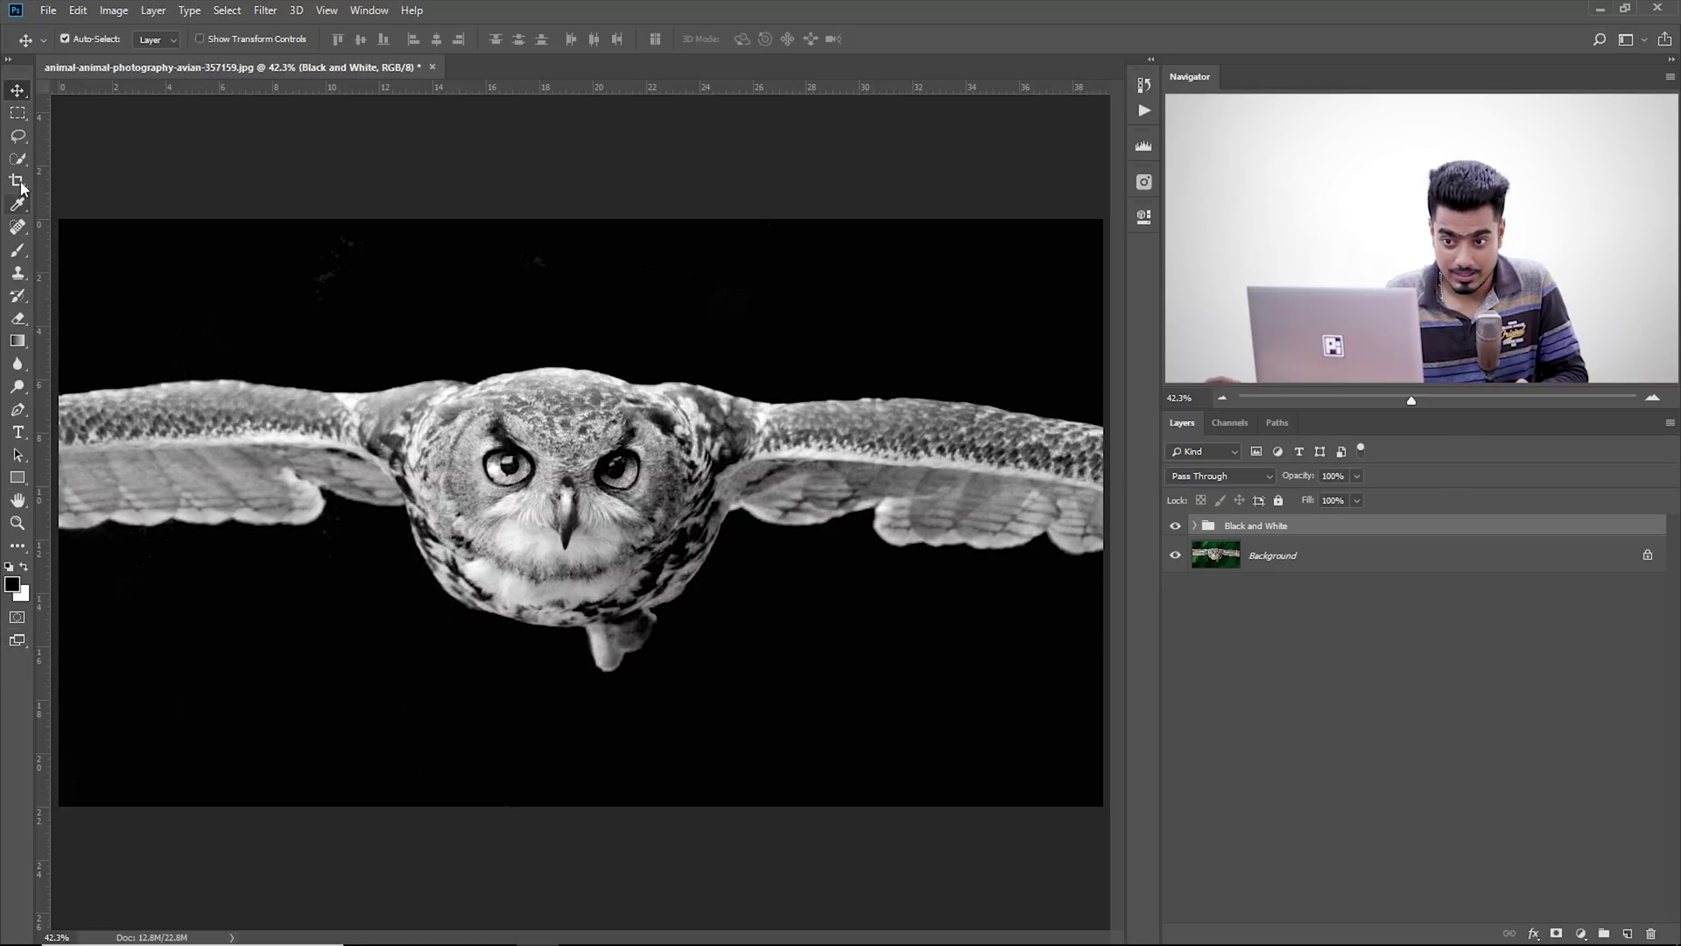
click(13, 646)
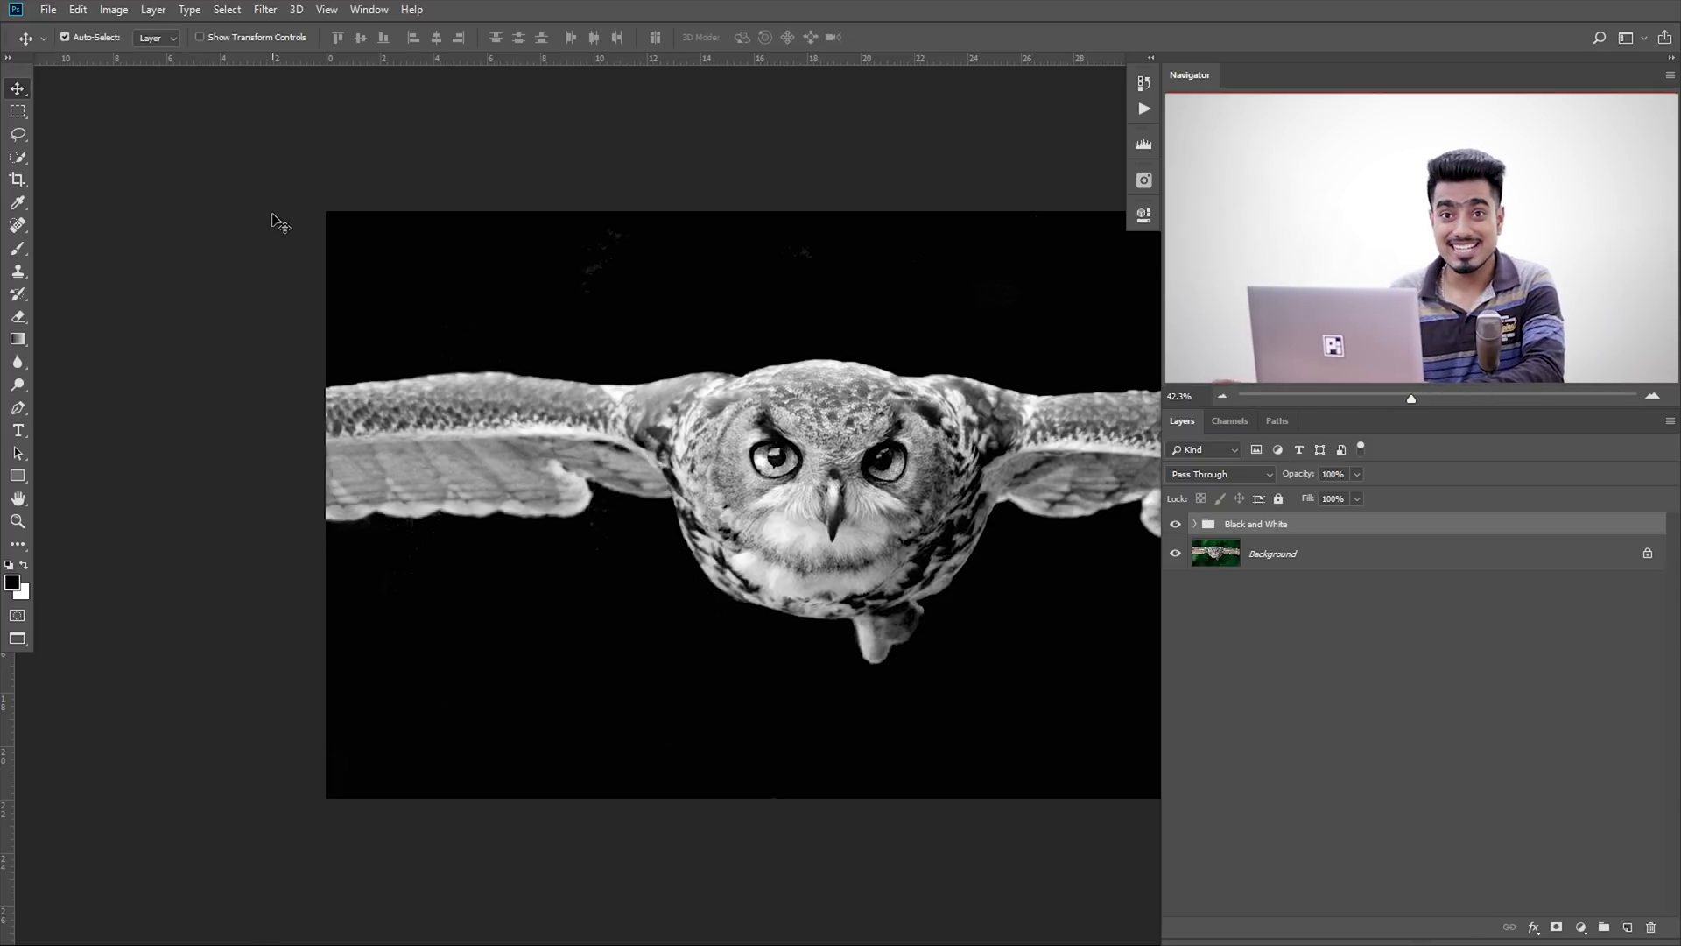
drag(781, 414, 50, 547)
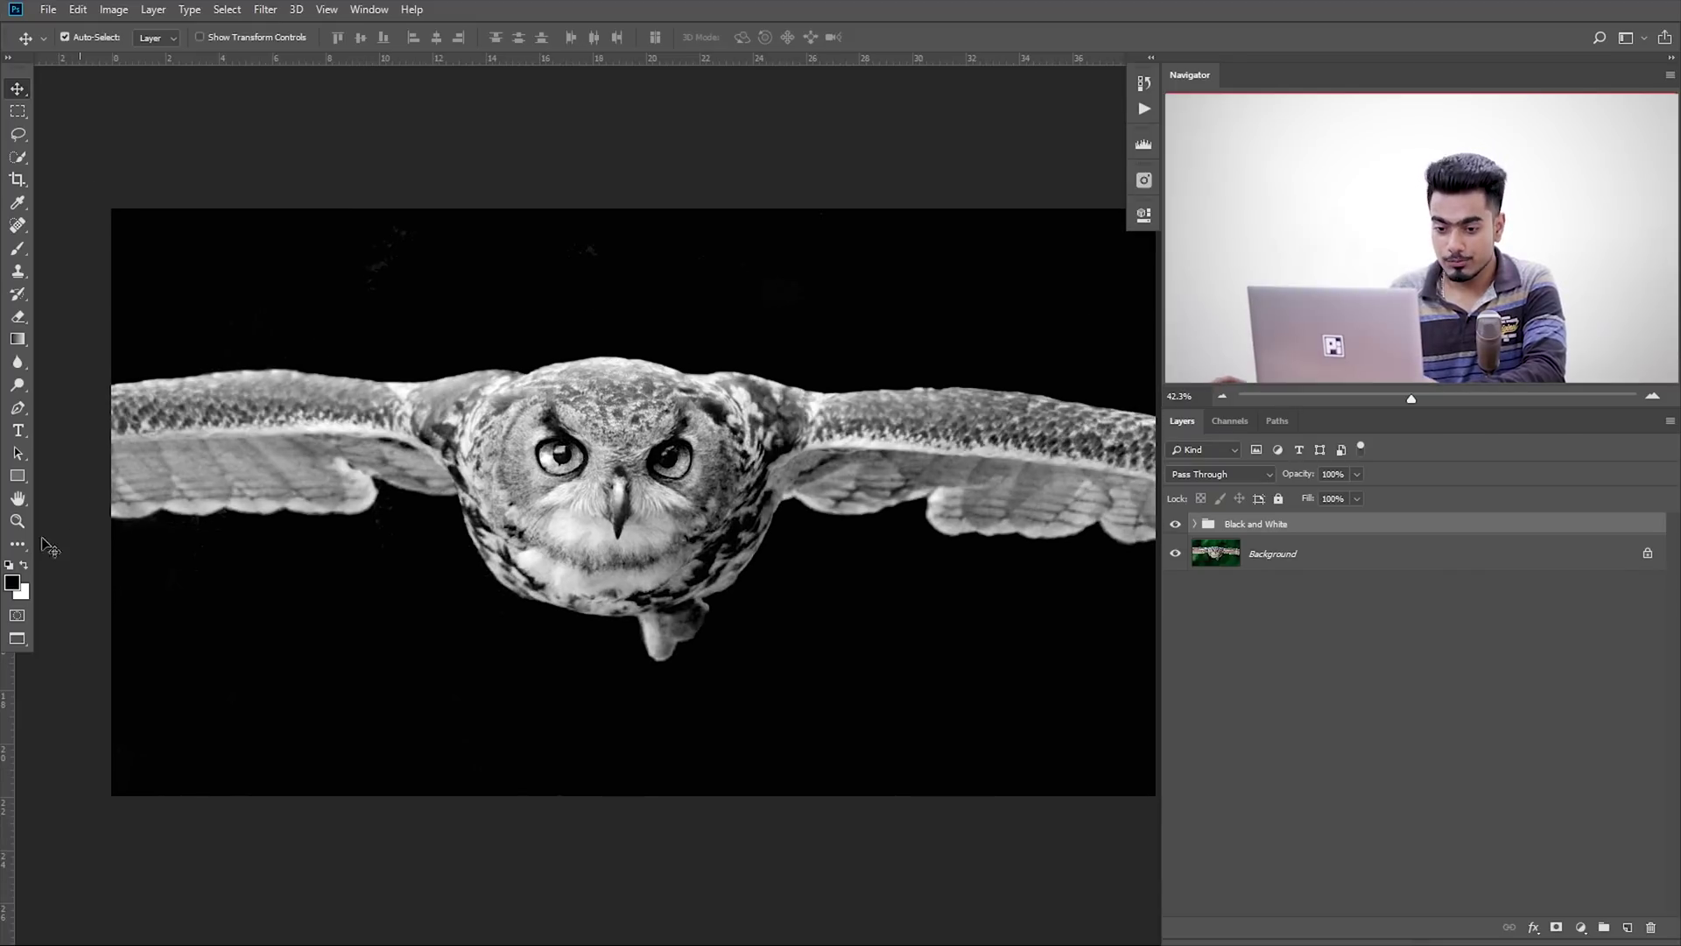
- Enter Full Screen Mode without panels, pan around the owl, then return to standard screen mode
click(18, 639)
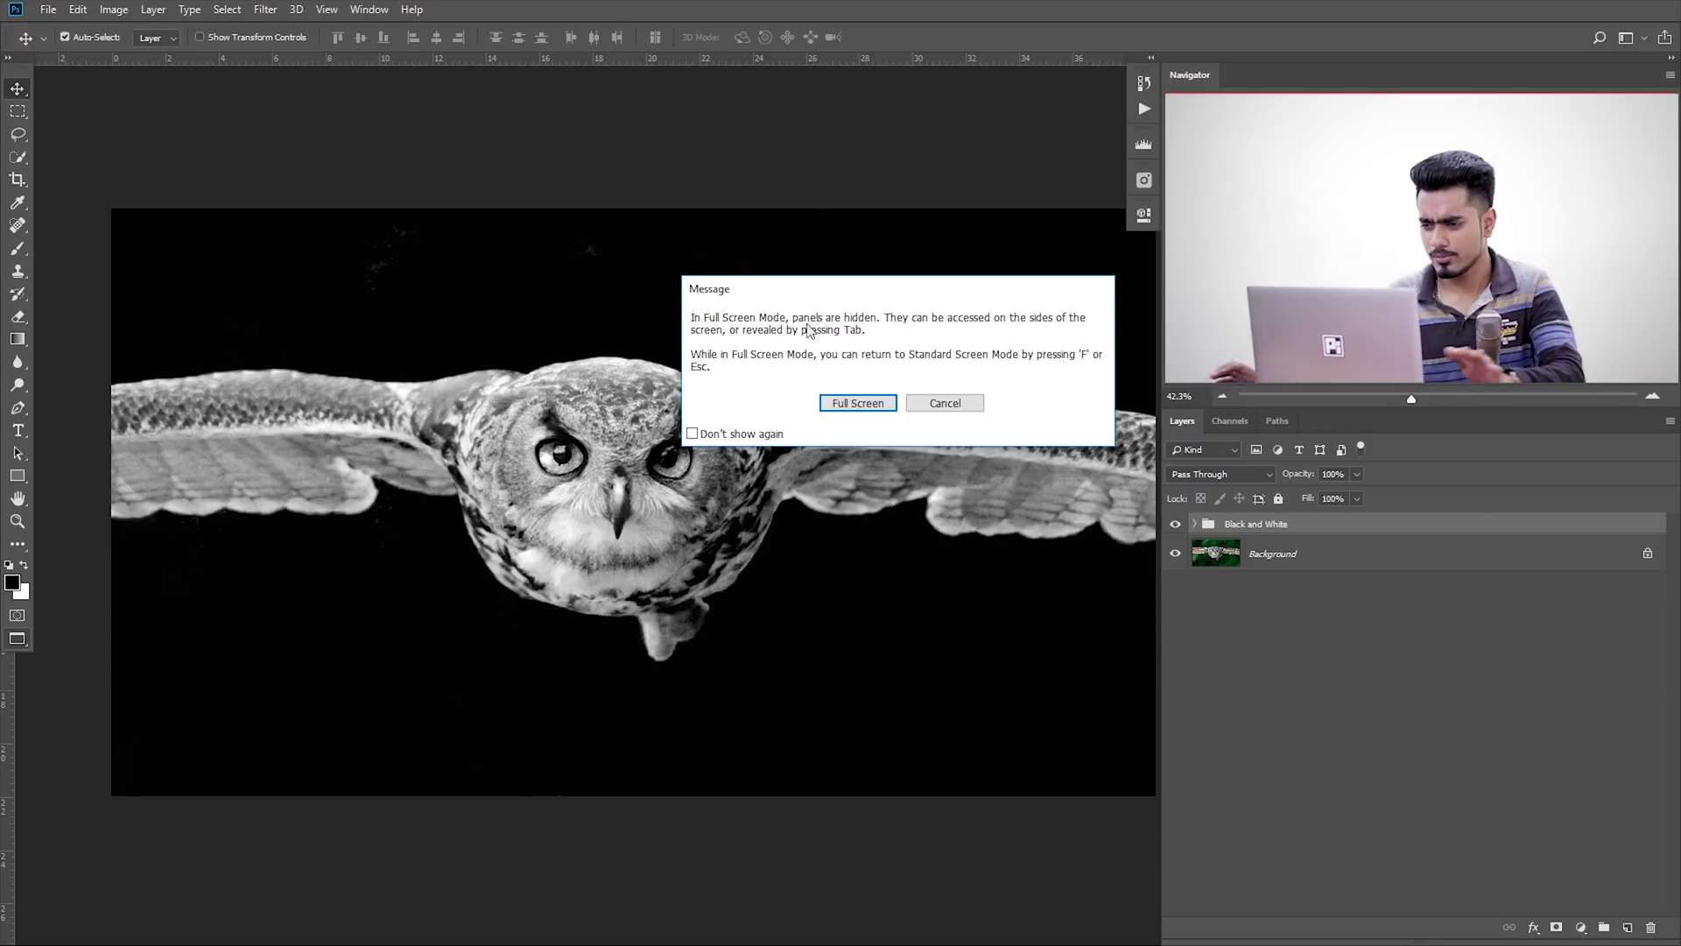
click(858, 405)
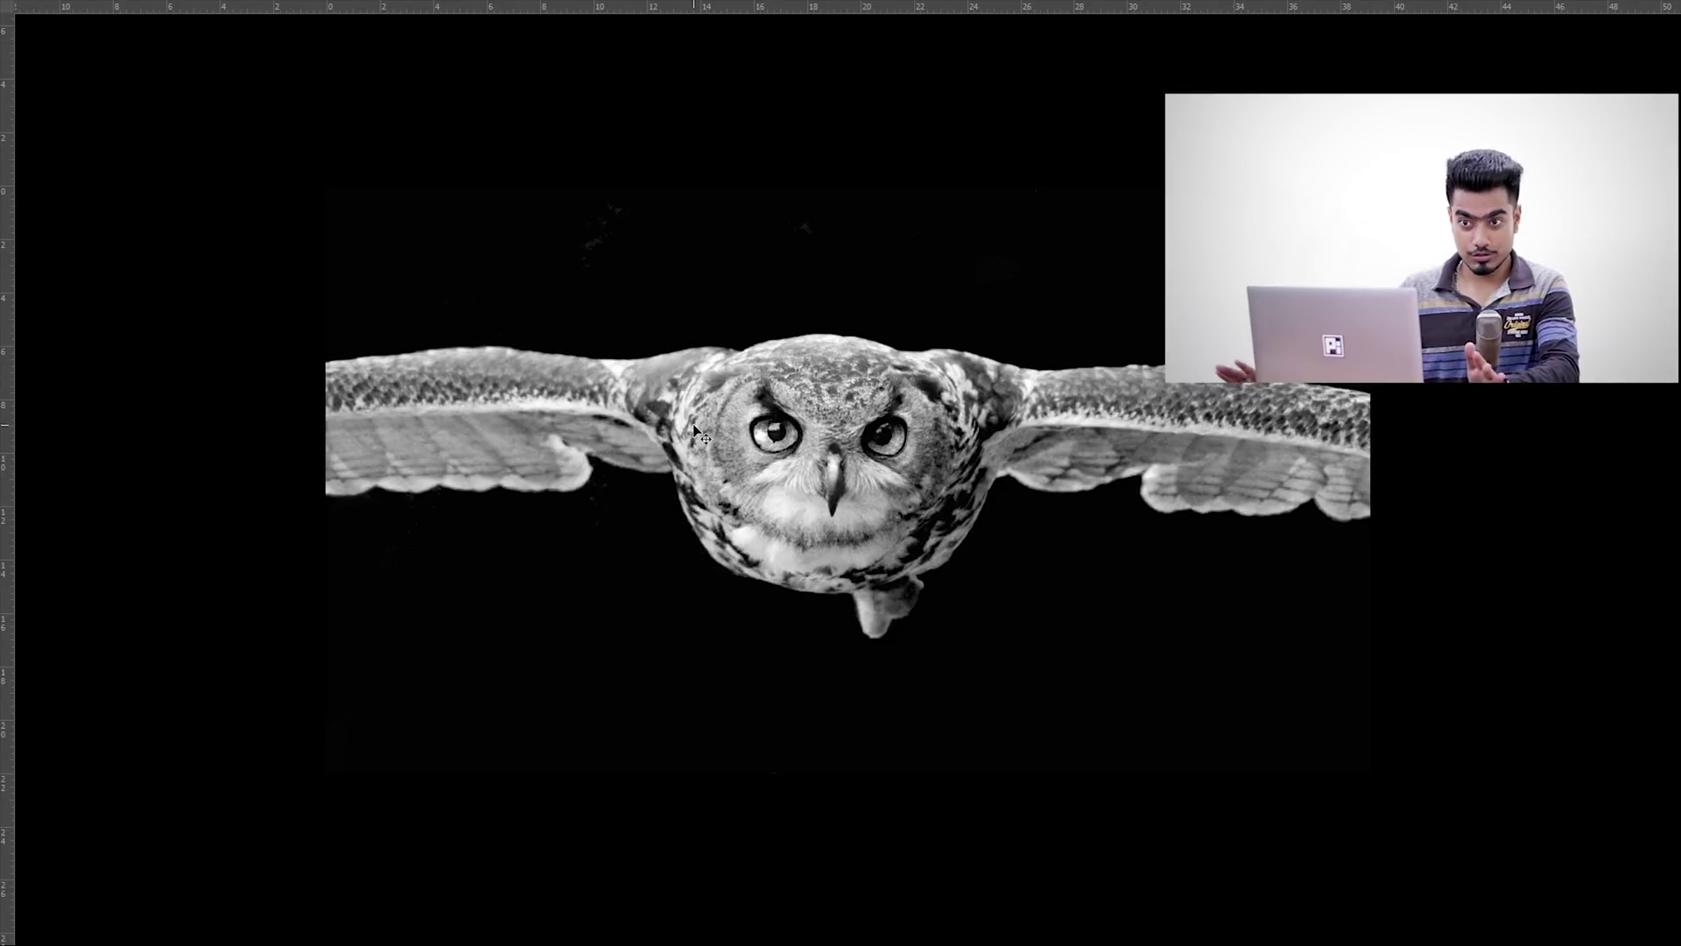
mouse_move(694, 429)
mouse_down()
mouse_move(701, 471)
mouse_move(725, 483)
mouse_move(681, 396)
mouse_move(684, 438)
mouse_move(711, 457)
mouse_up()
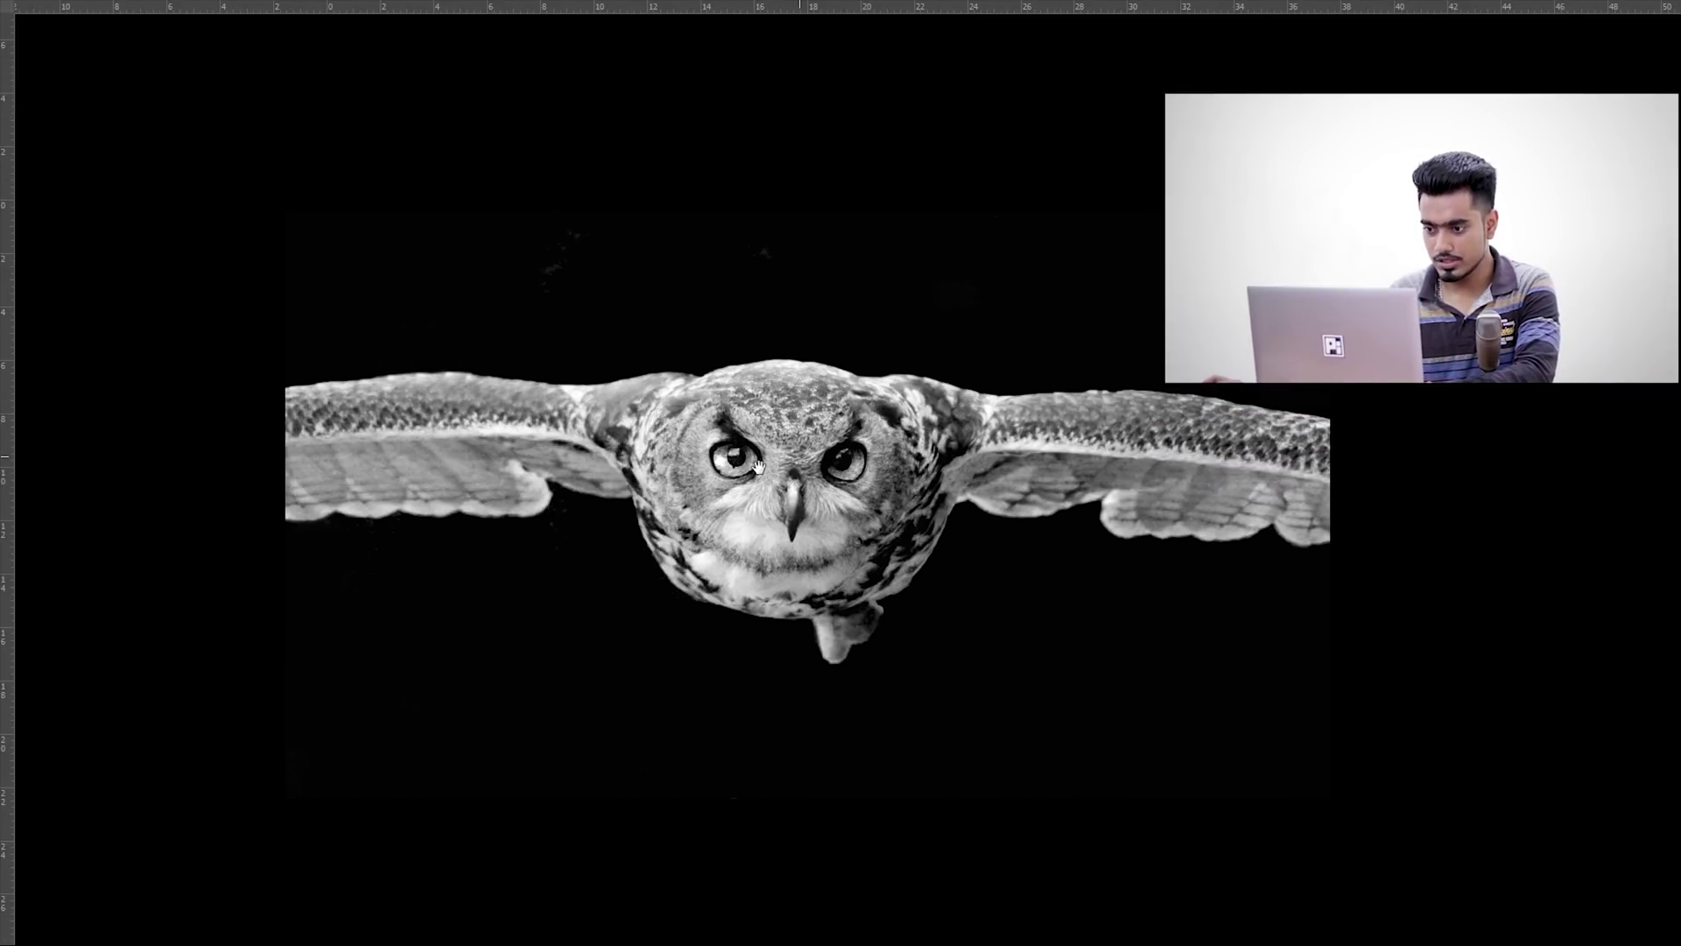
key(Escape)
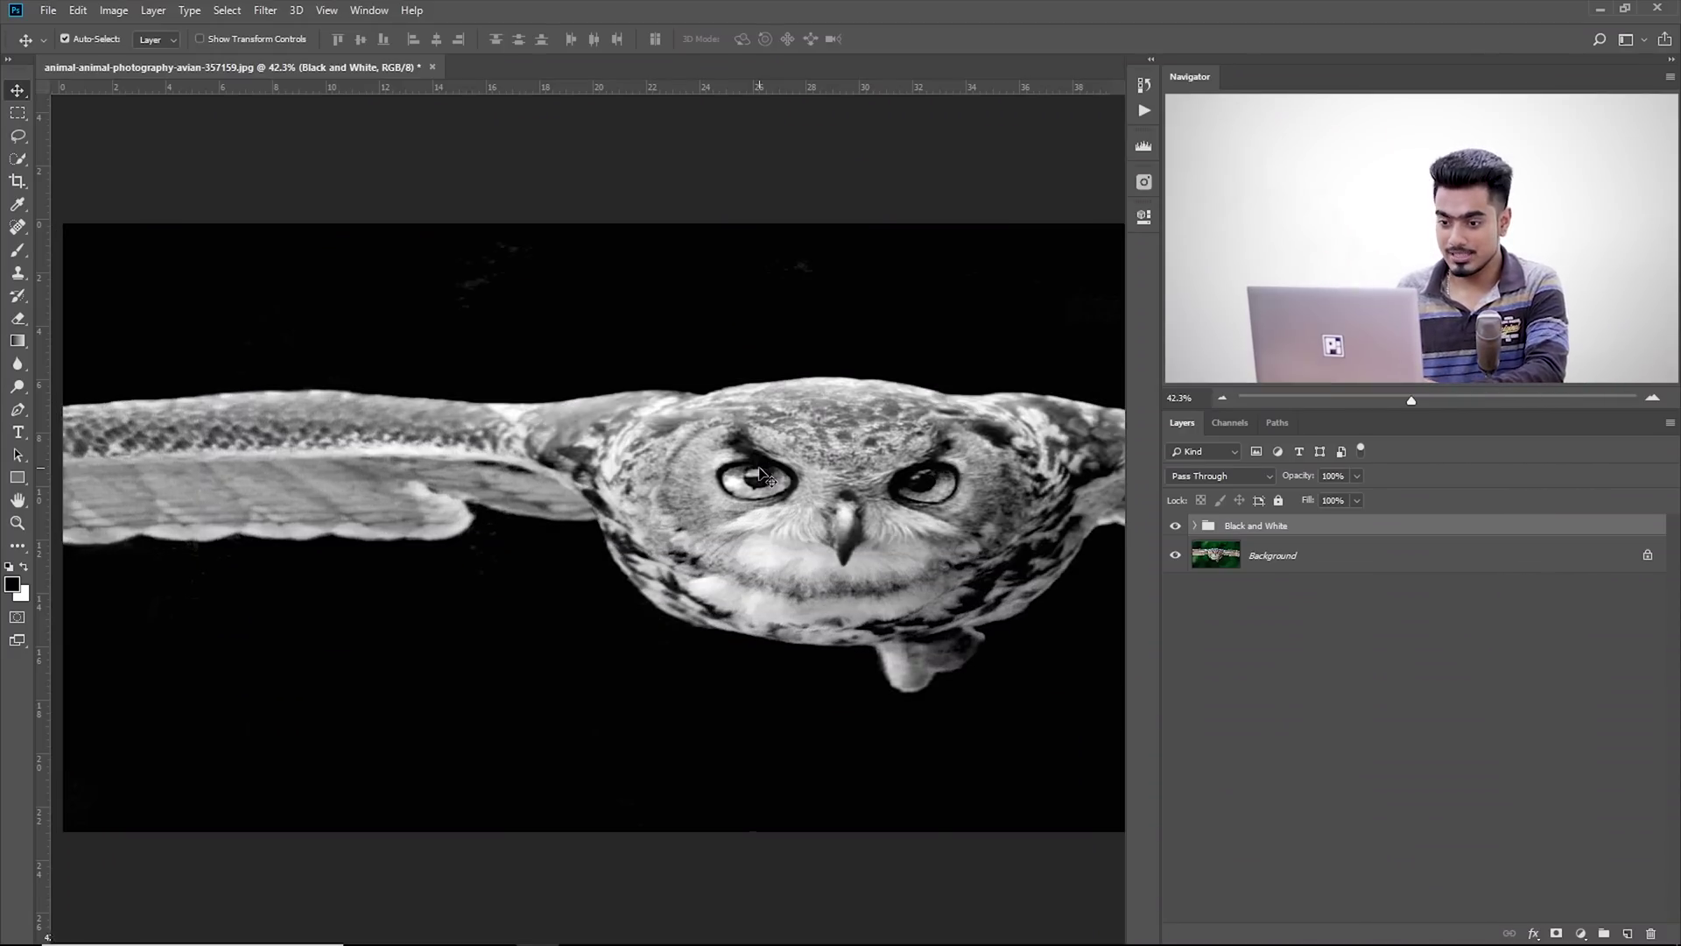
key(Tab)
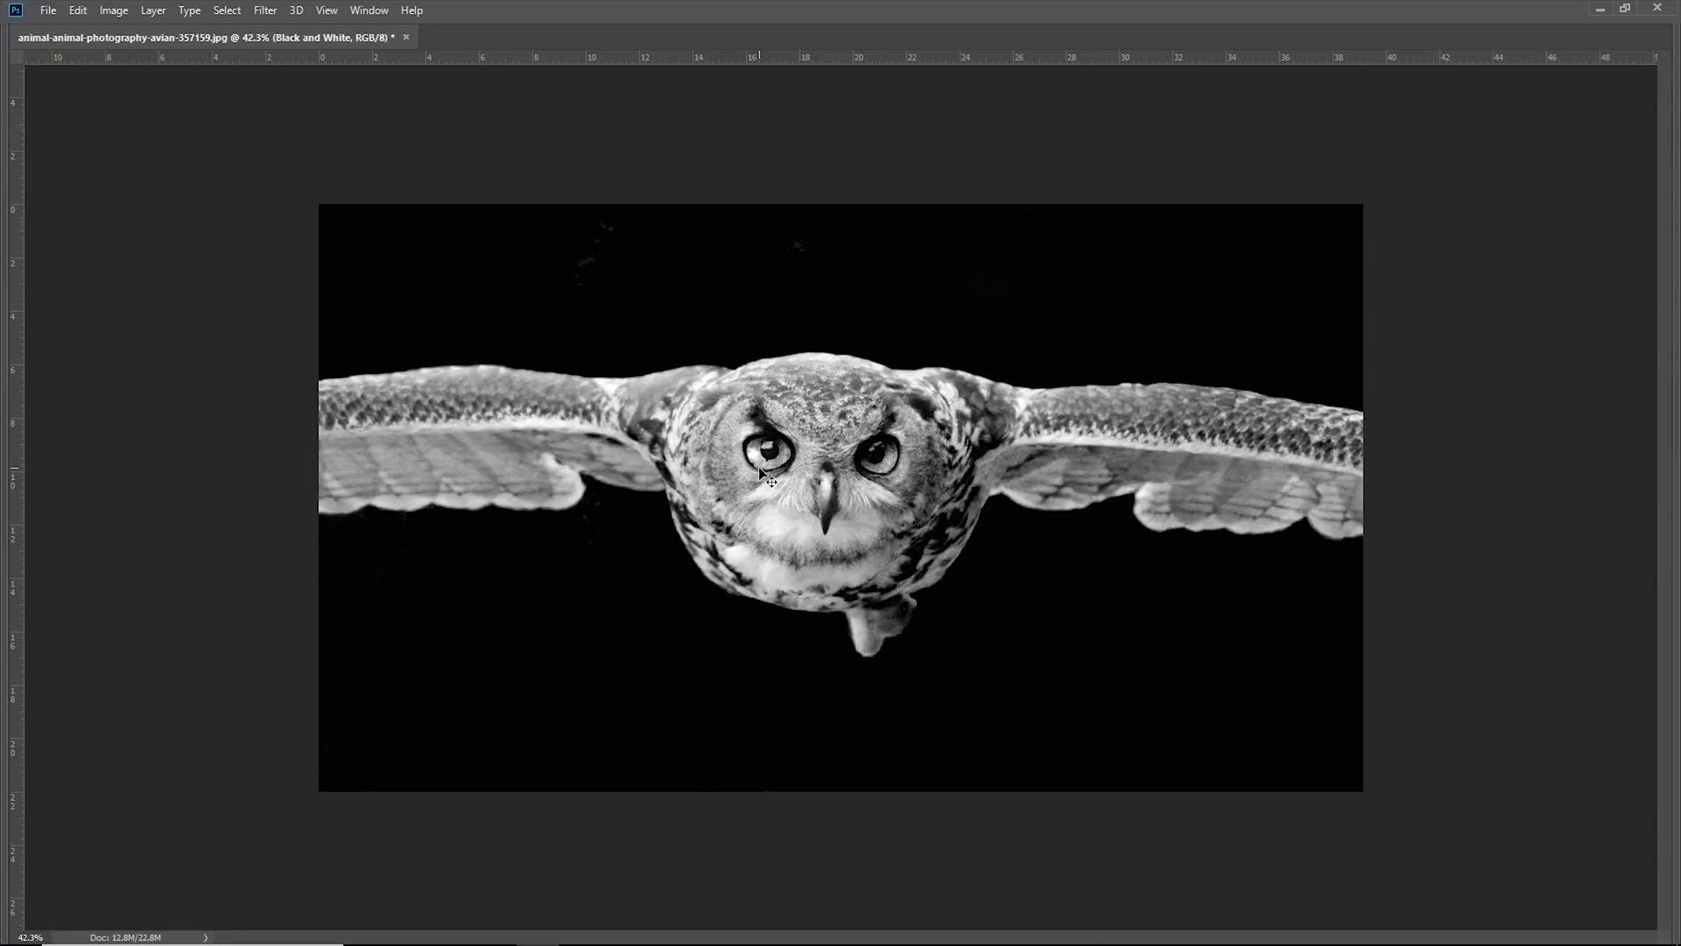
key(Tab)
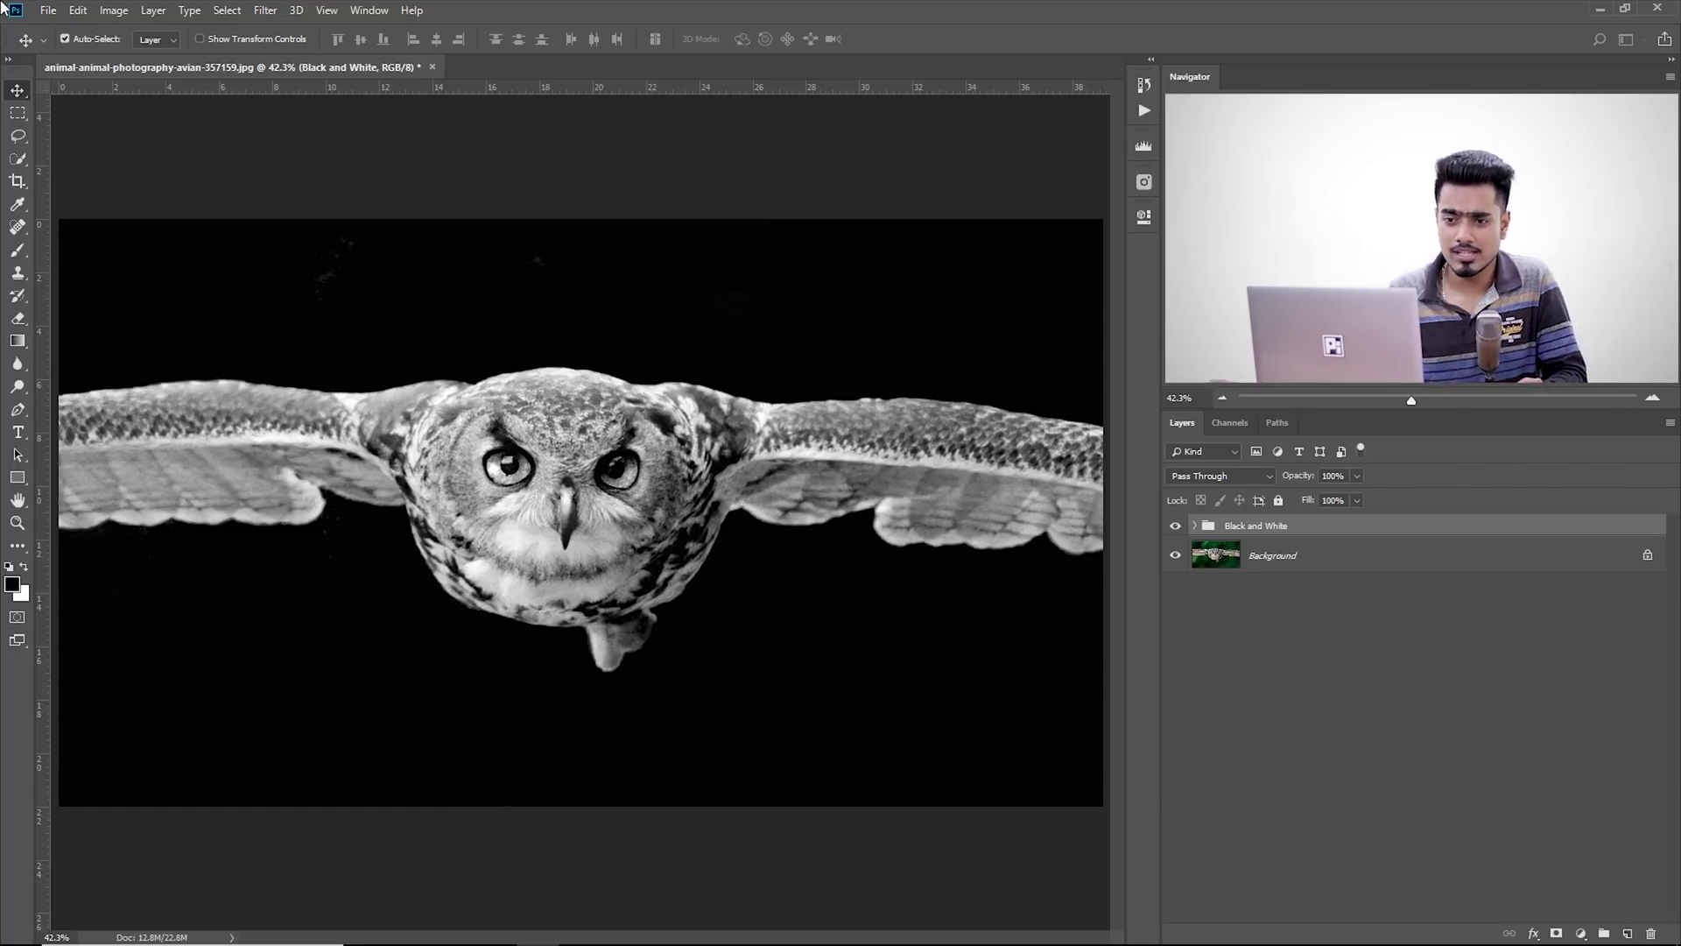
- Open Example 1.jpg via File > Open, then switch between its tab and the owl document
click(44, 13)
click(57, 27)
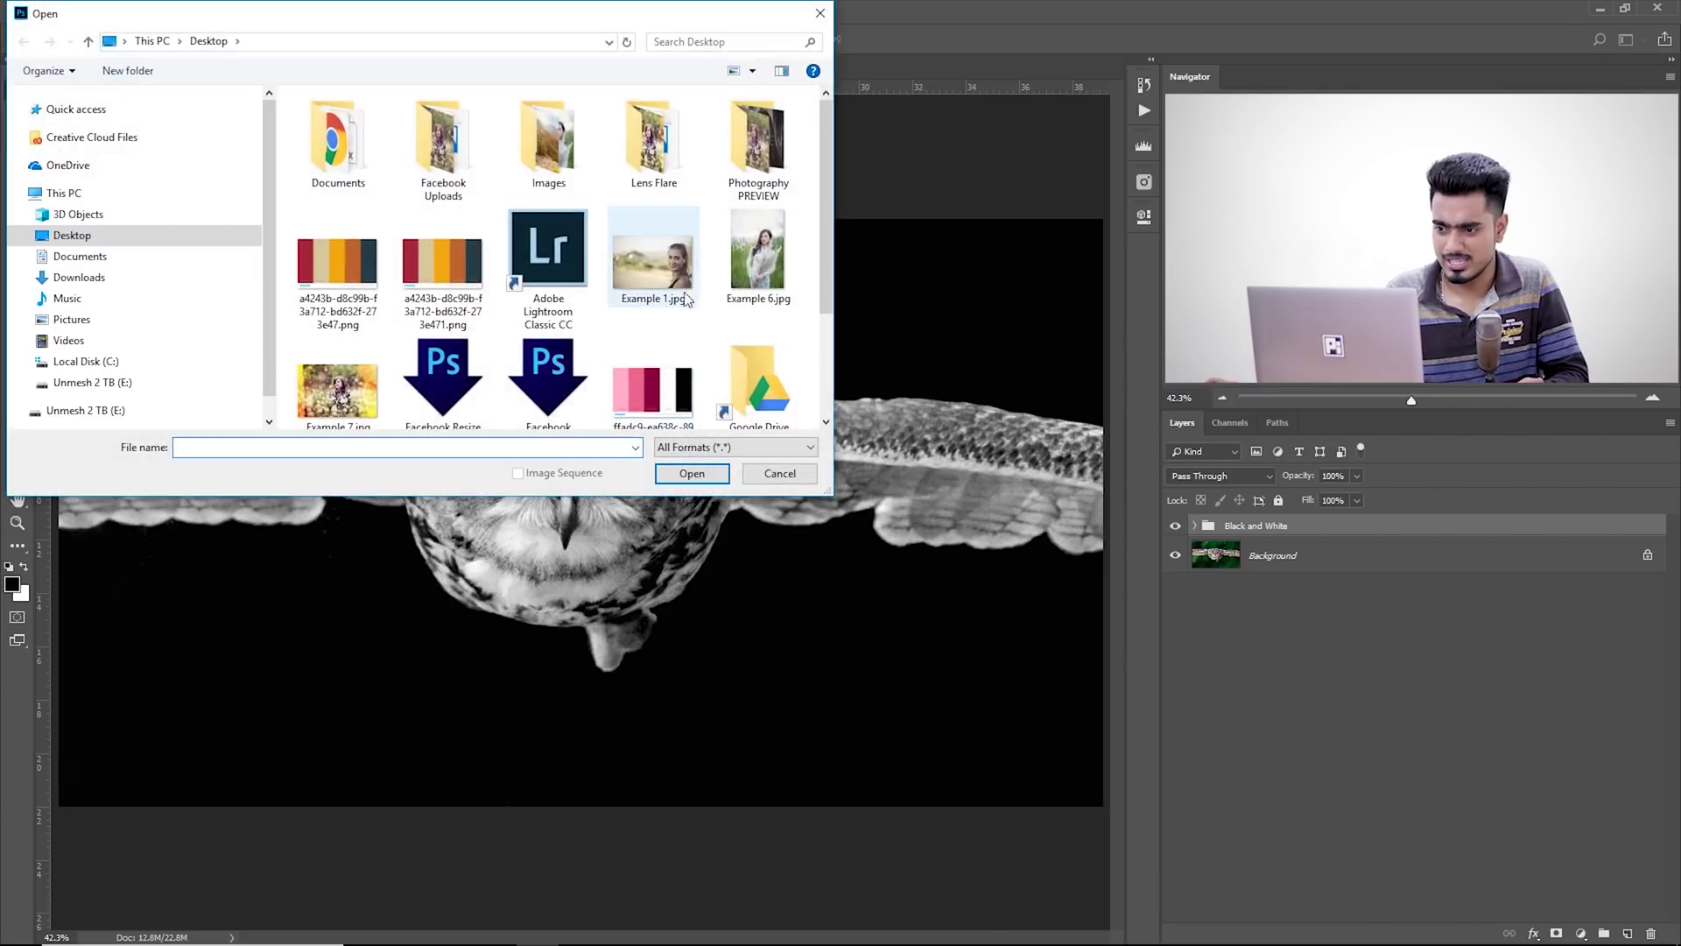
click(691, 473)
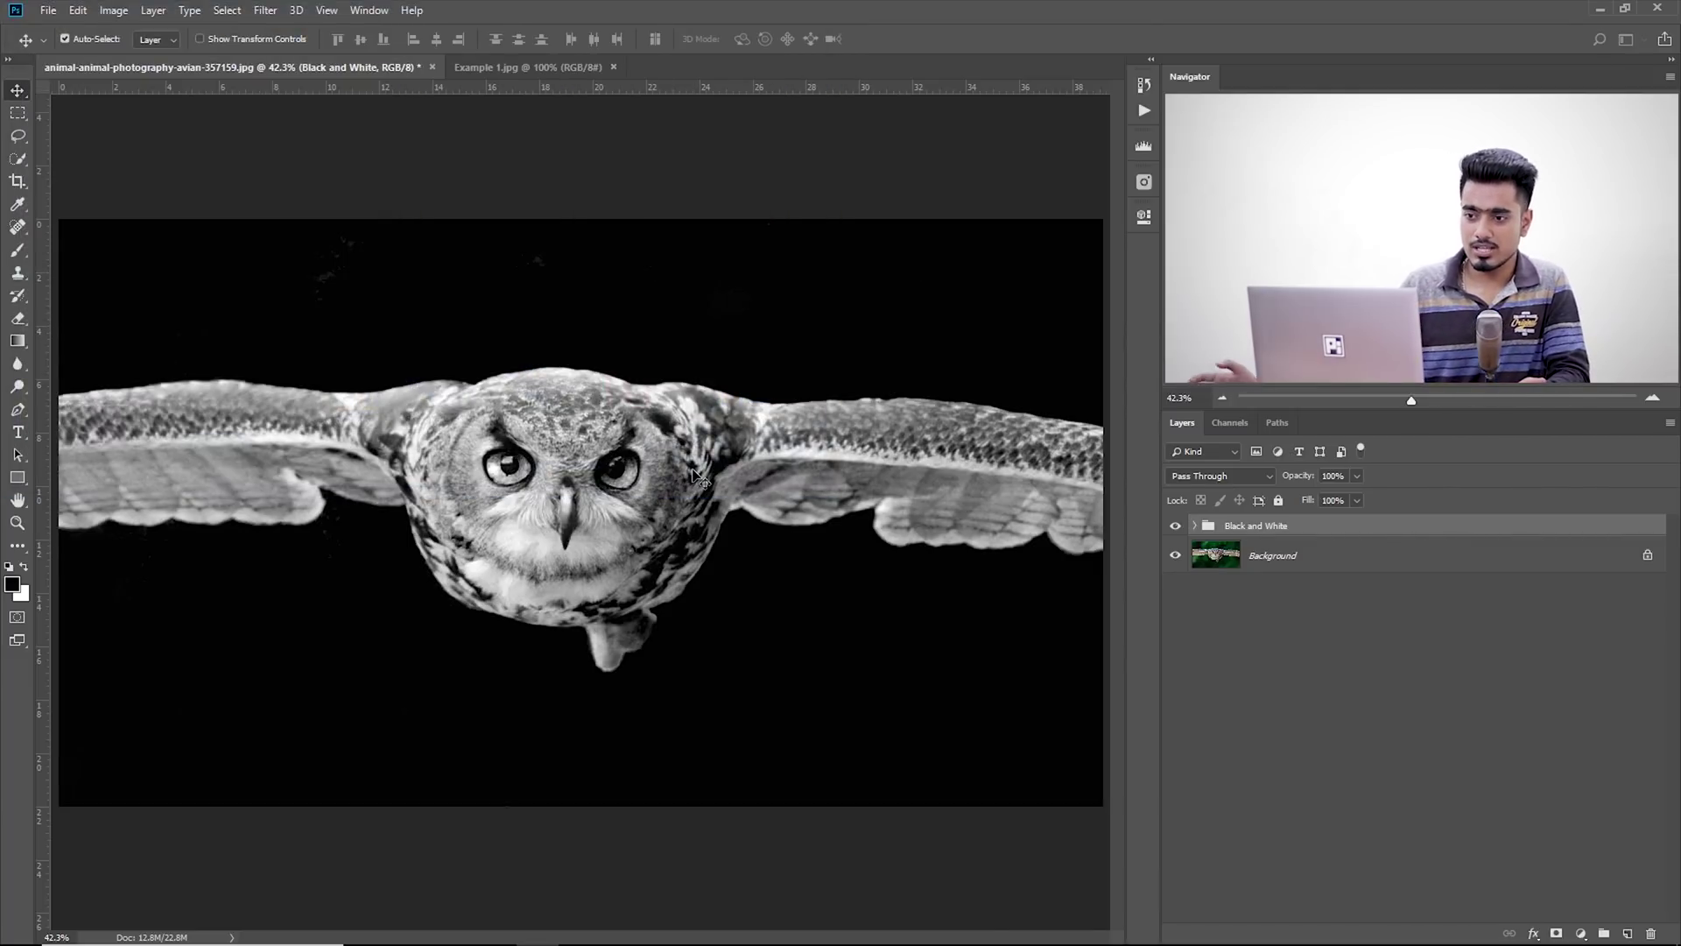
click(561, 67)
click(350, 68)
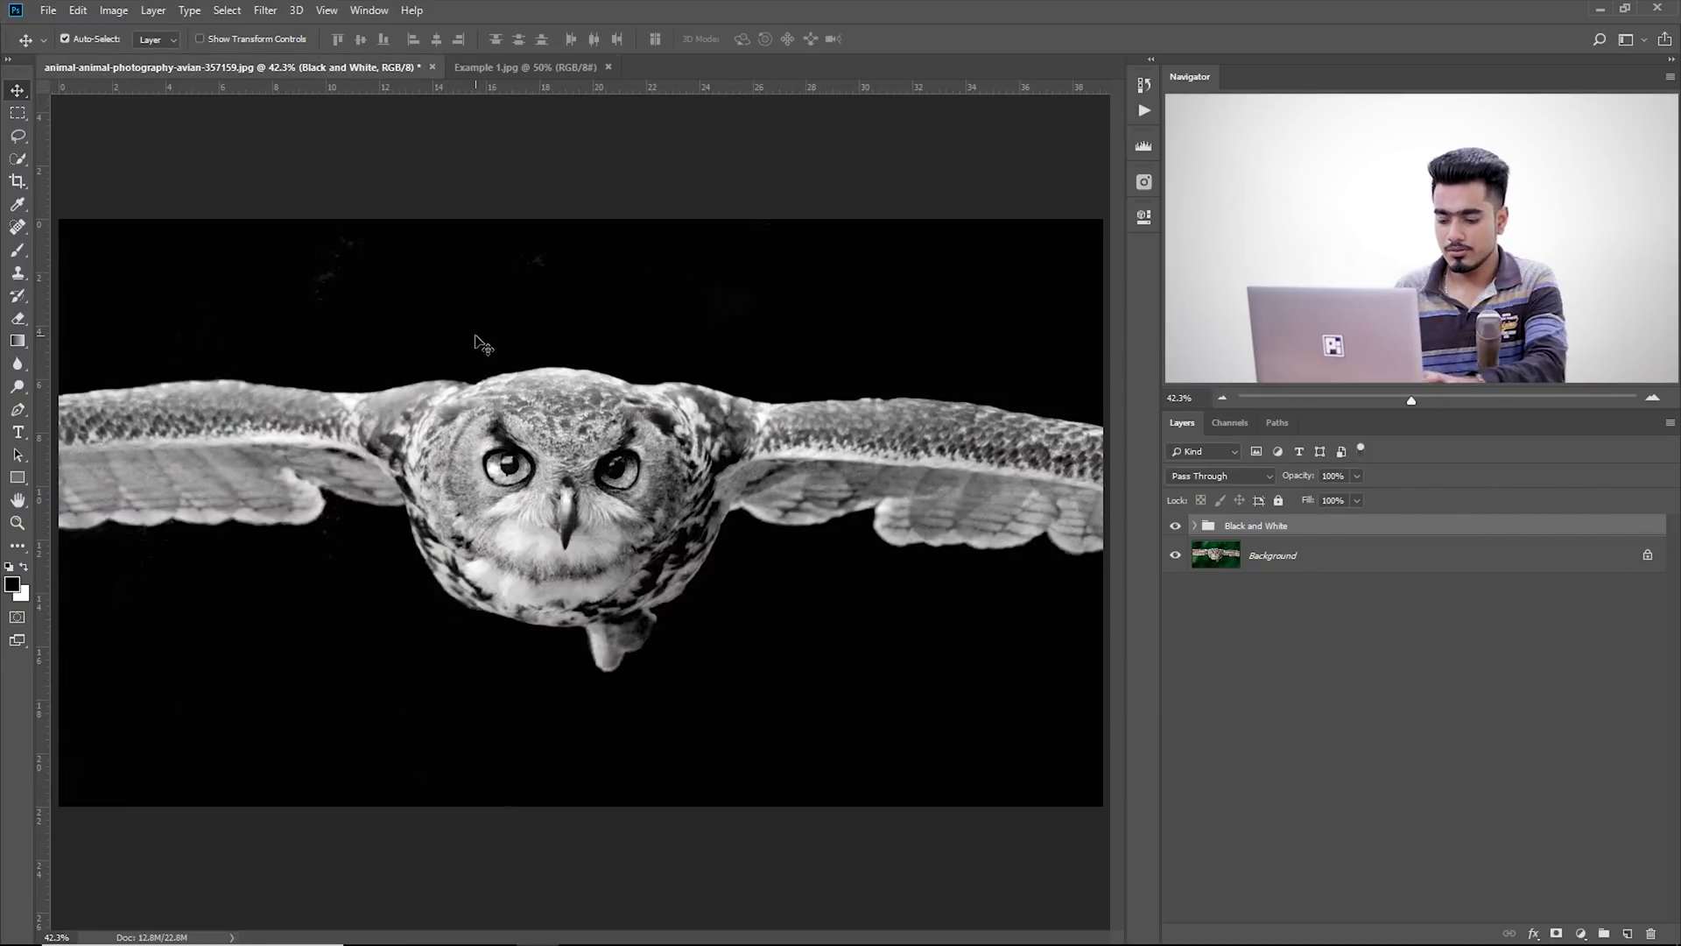
- Switch to Full Screen Mode With Menu Bar and cycle through the open documents with Ctrl+Tab
key(f)
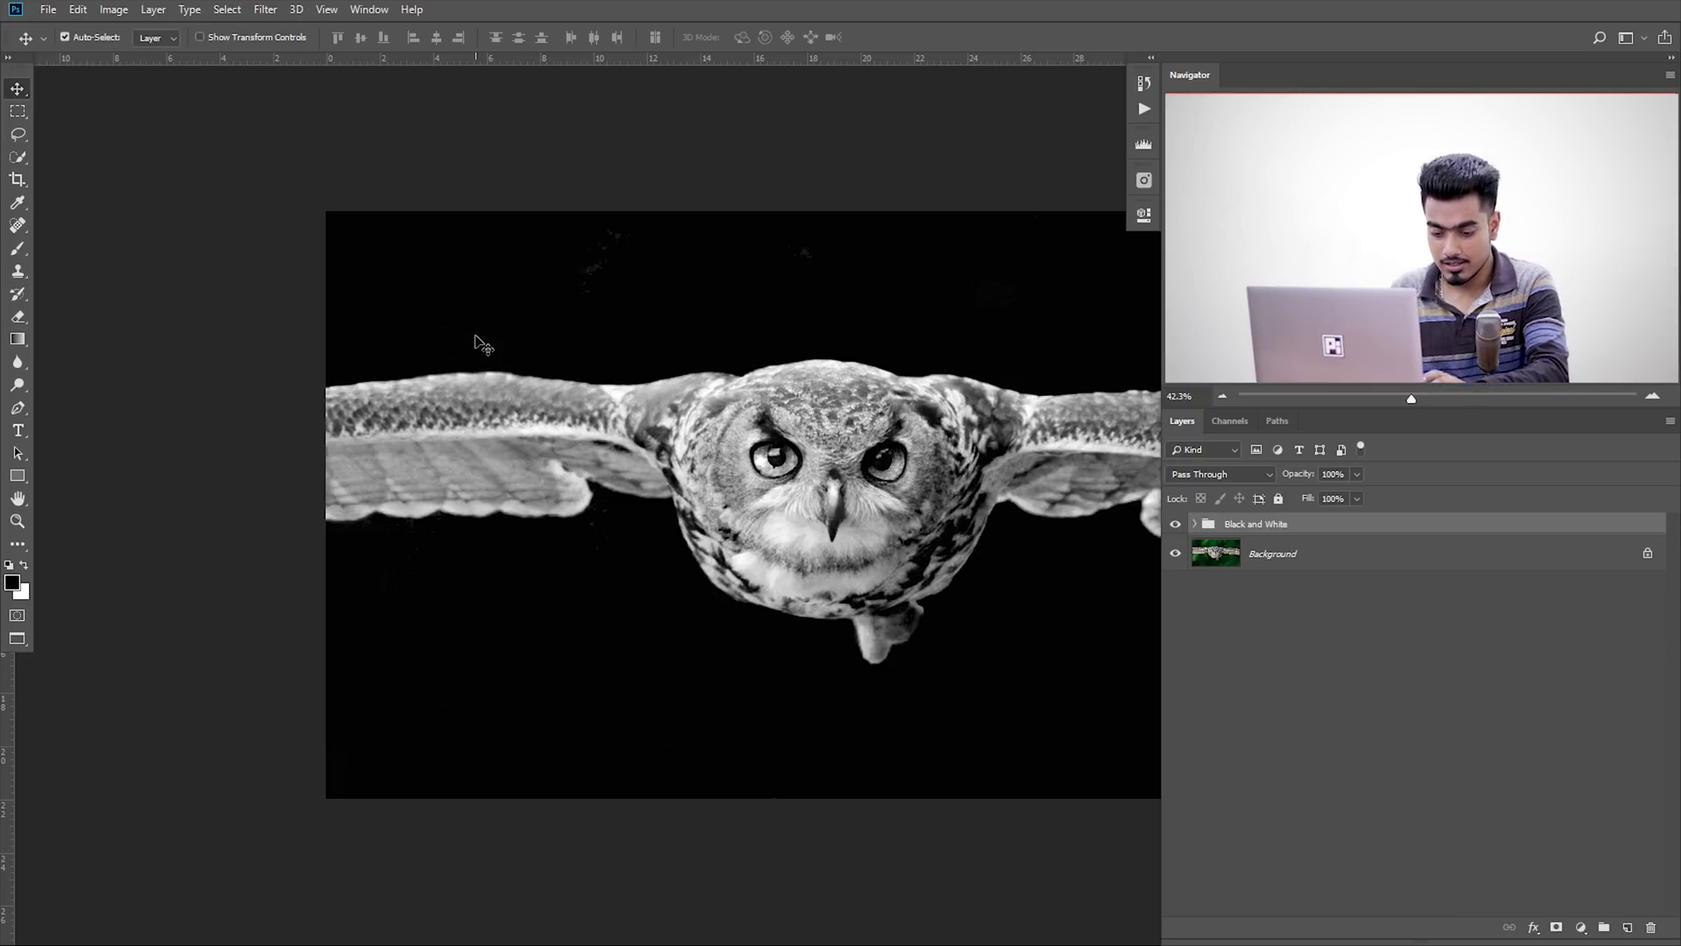
key(ctrl)
key(ctrl+Tab)
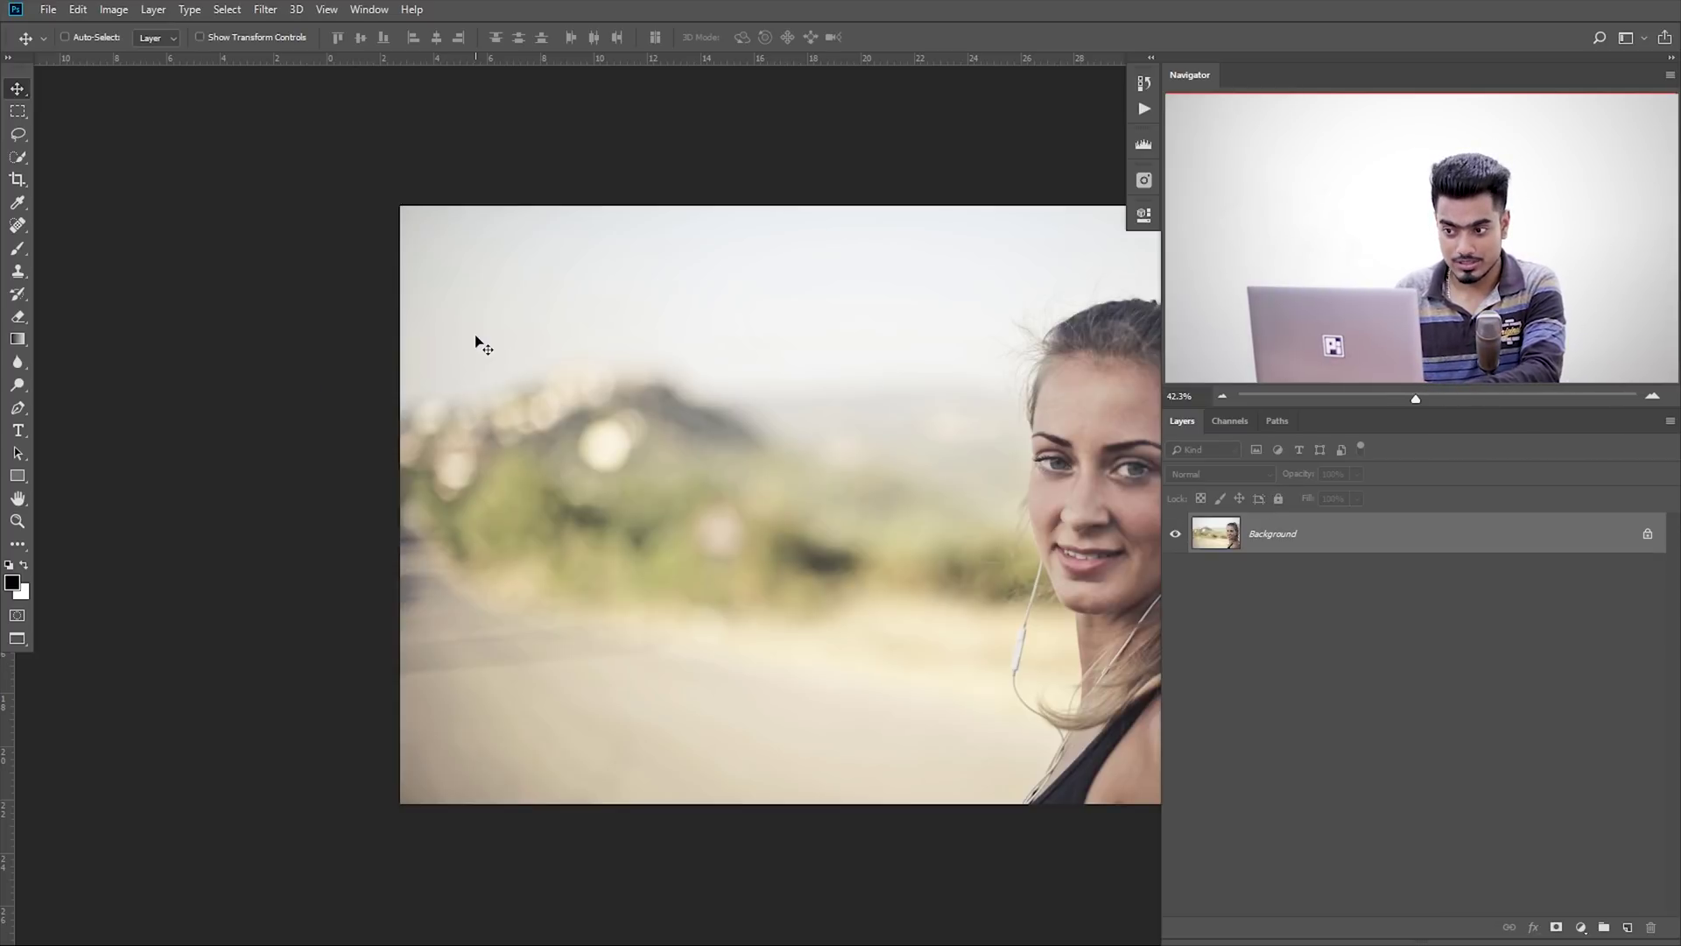
key(ctrl+Tab)
key(ctrl+Tab)
key(ctrl+Tab)
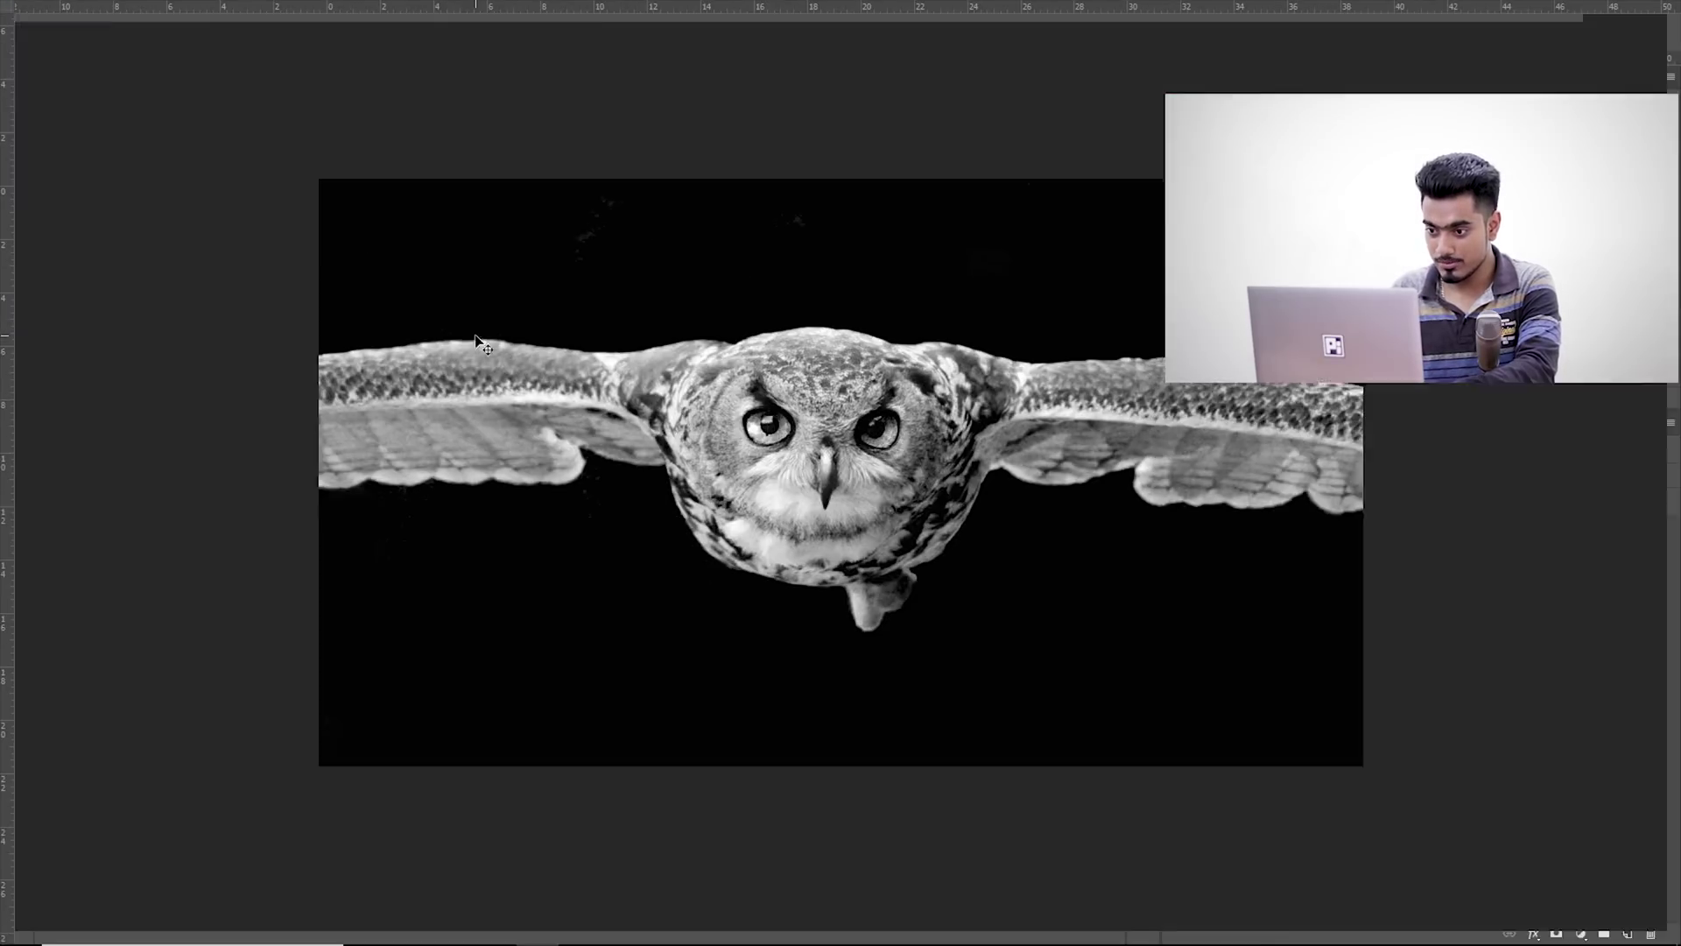
key(f)
key(f)
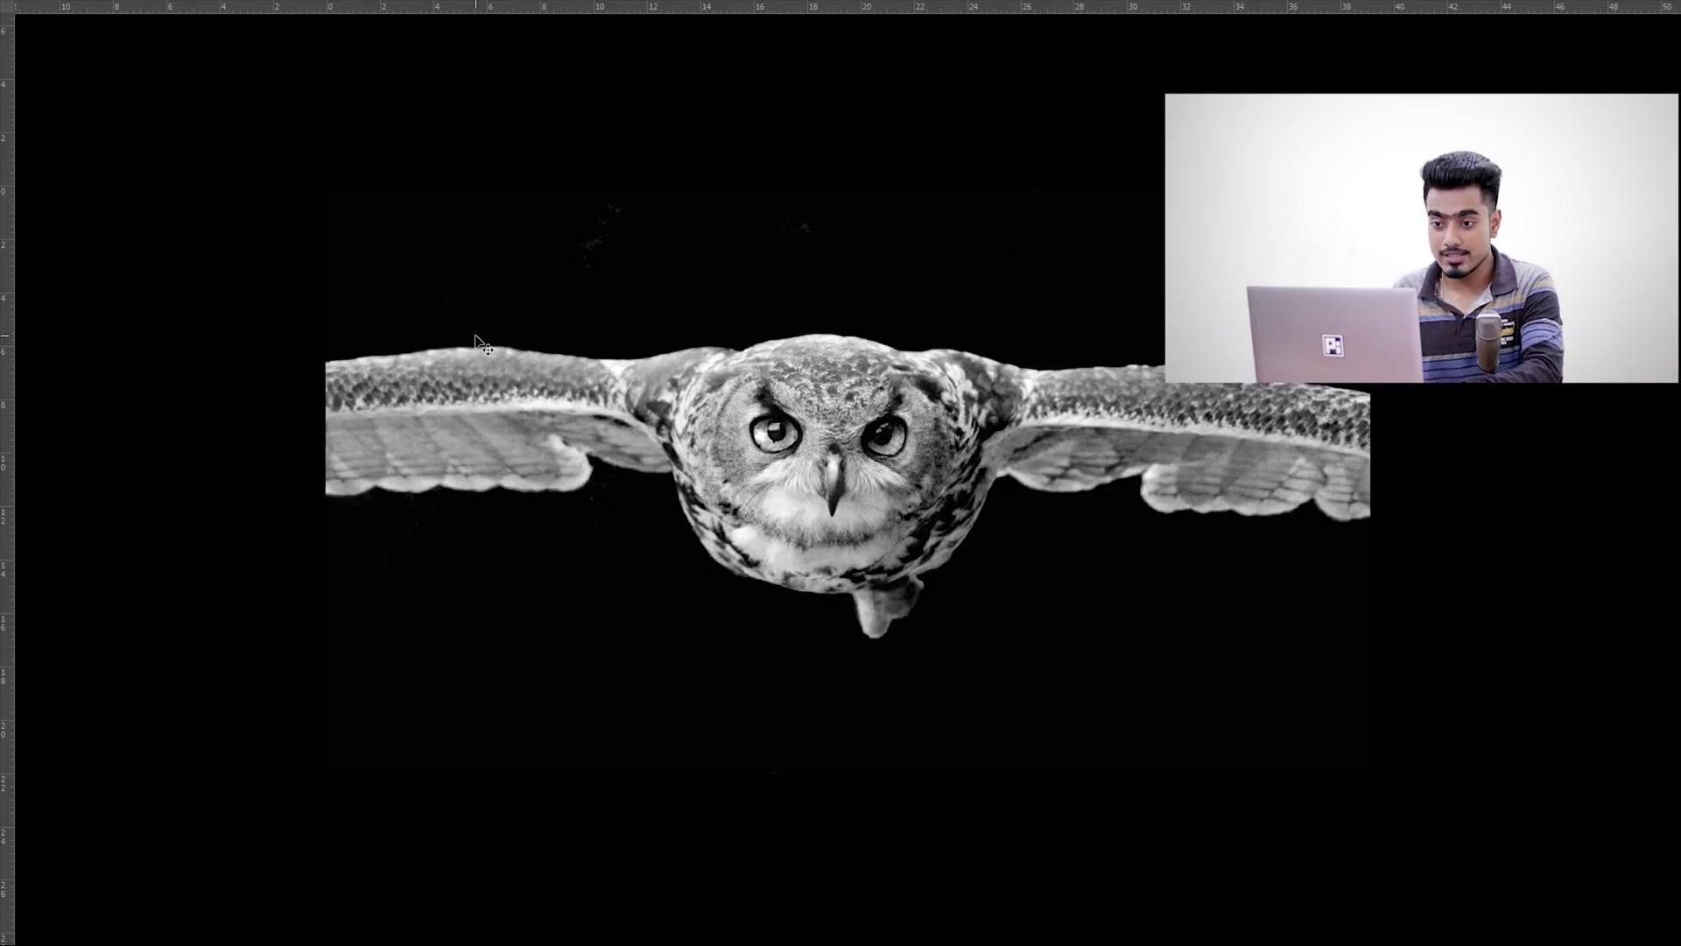
- Cycle the screen modes with F and toggle the tools and panels with Tab
key(Tab)
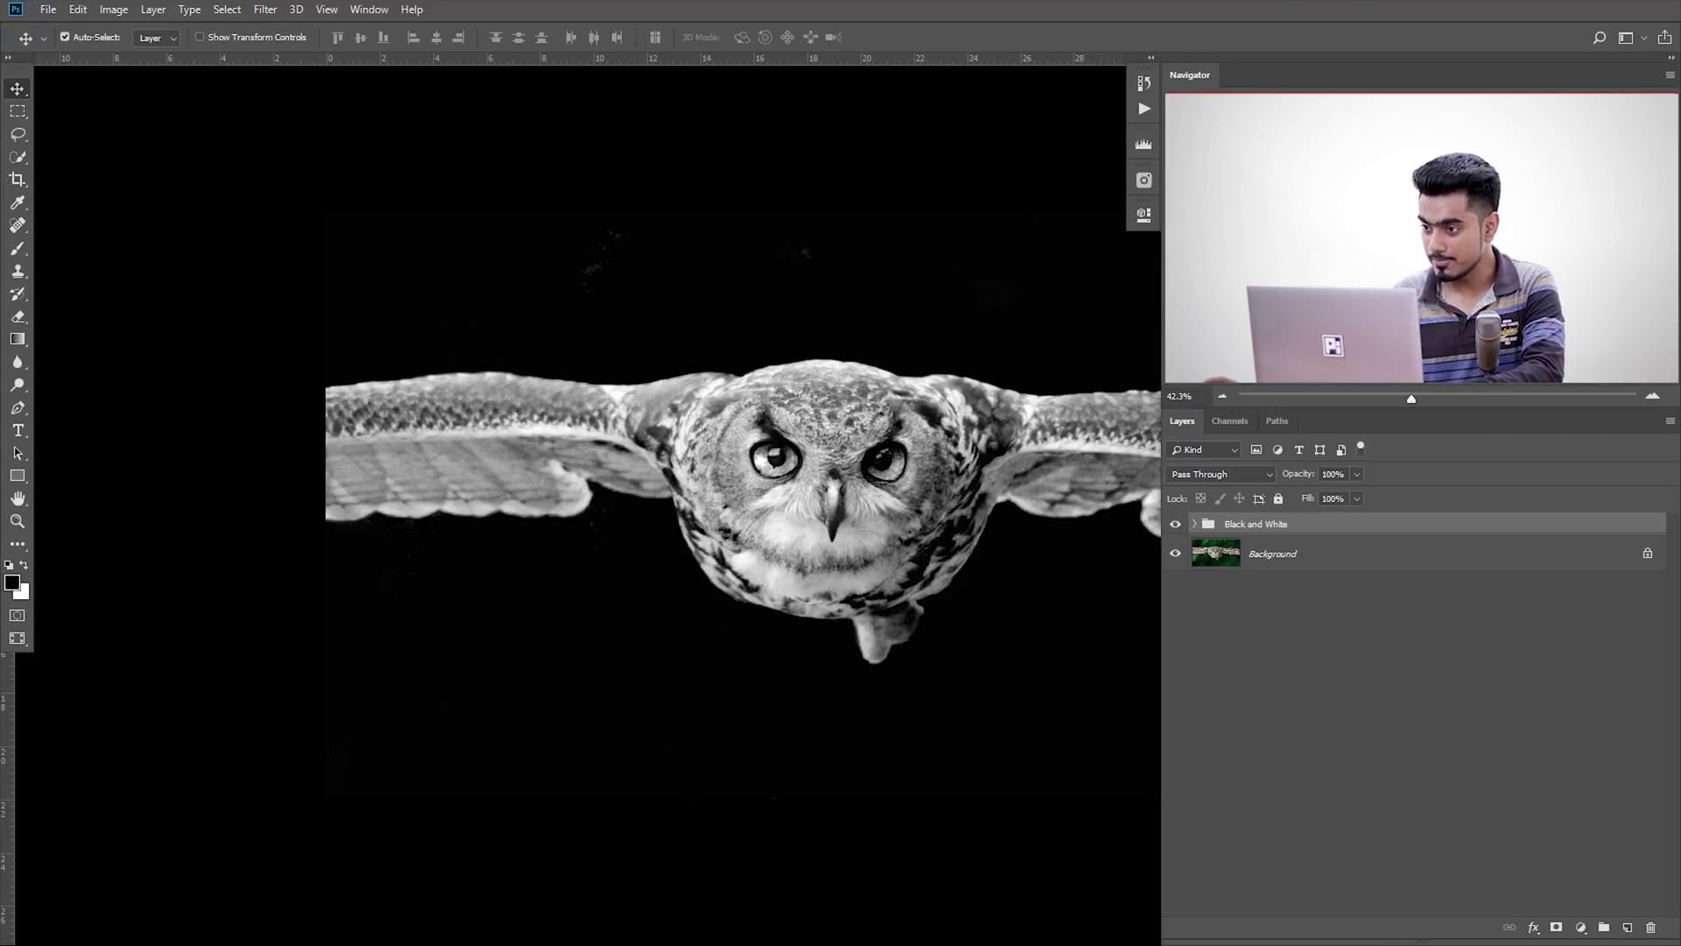
key(Tab)
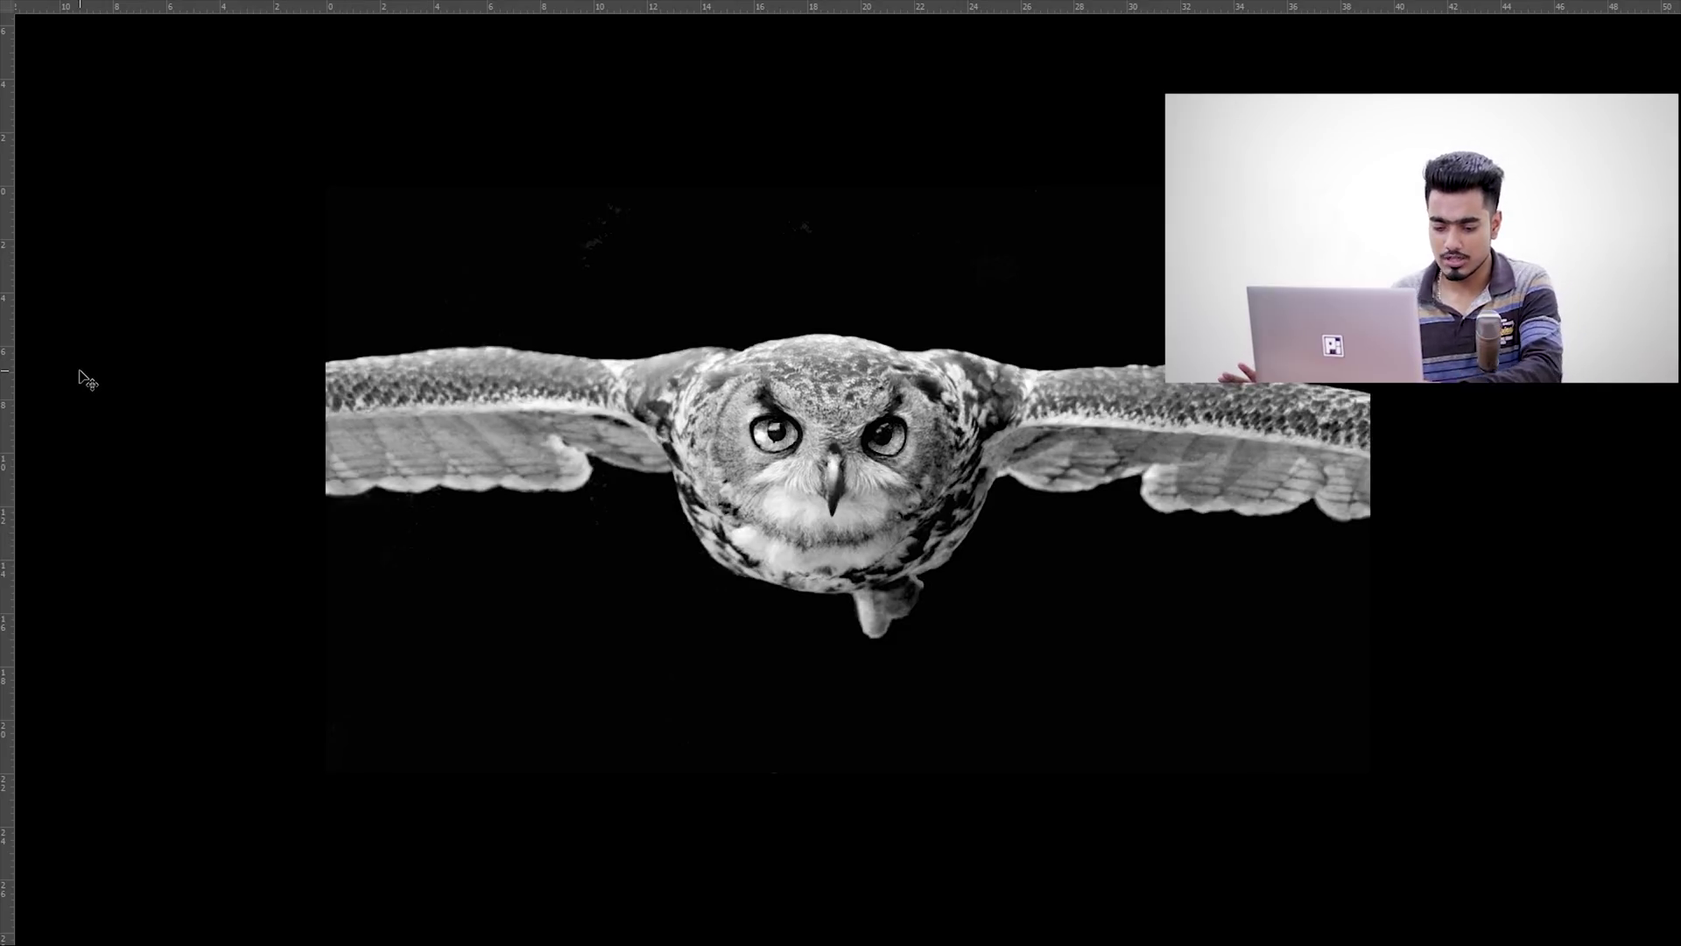
key(f)
key(f)
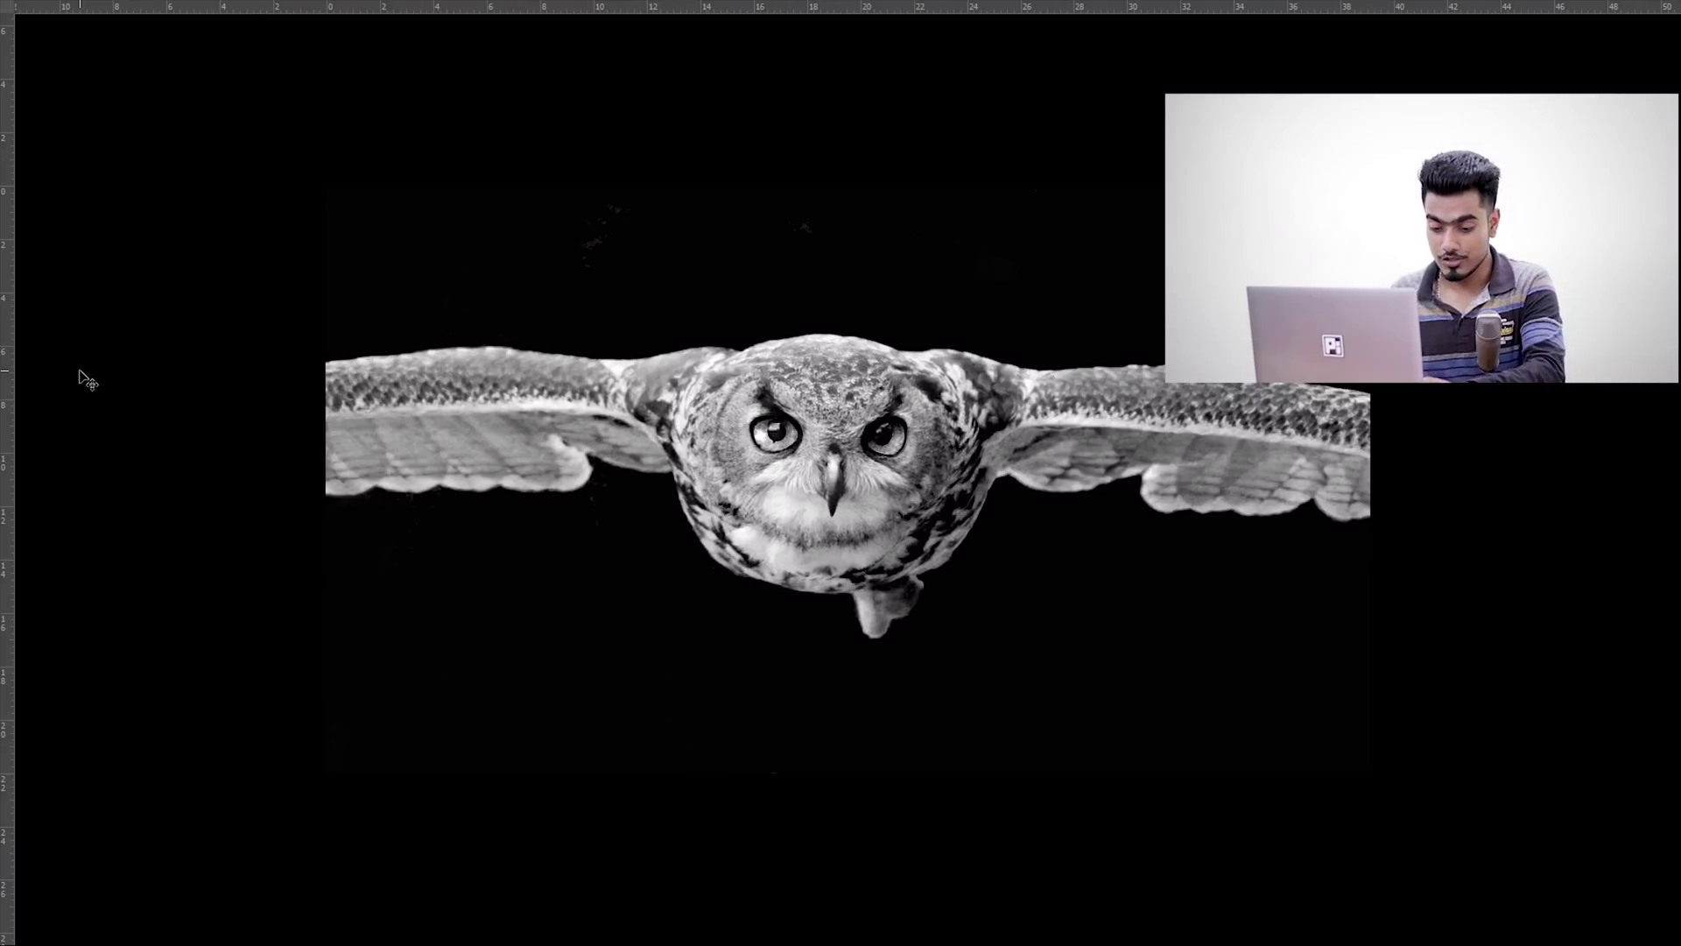
- Cycle between the road photo and the owl, then return to standard screen mode
key(ctrl+Tab)
key(ctrl+Tab)
key(ctrl+Tab)
key(ctrl+Tab)
key(ctrl+Tab)
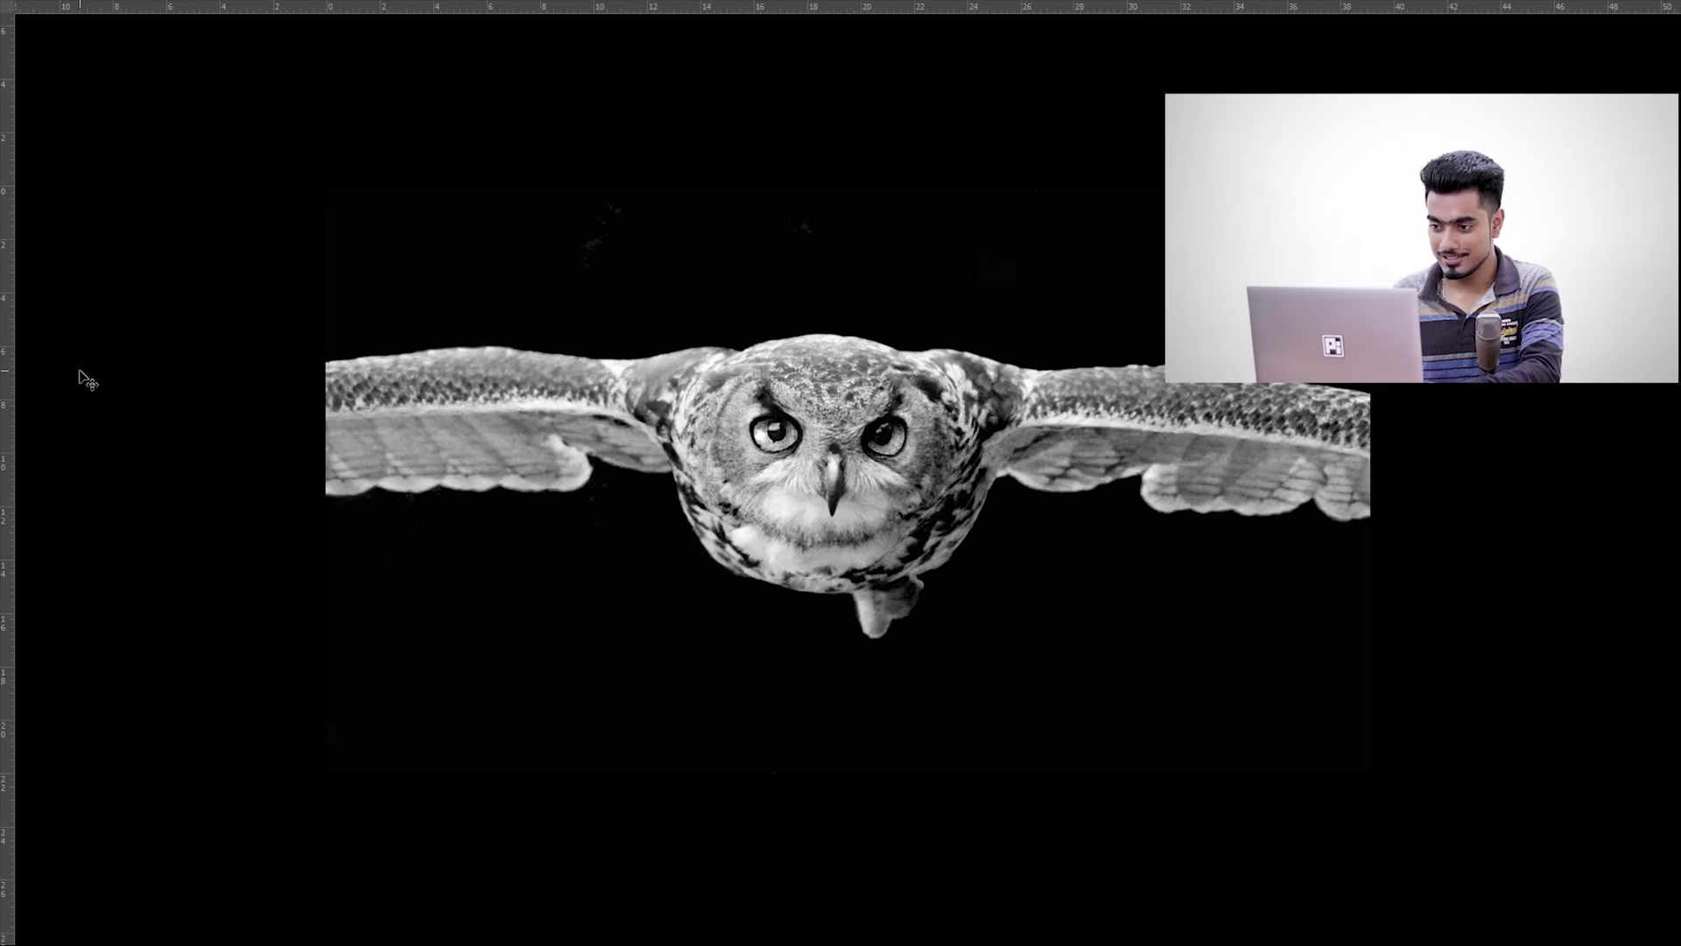
key(ctrl+Tab)
key(ctrl+Tab)
key(ctrl+Tab)
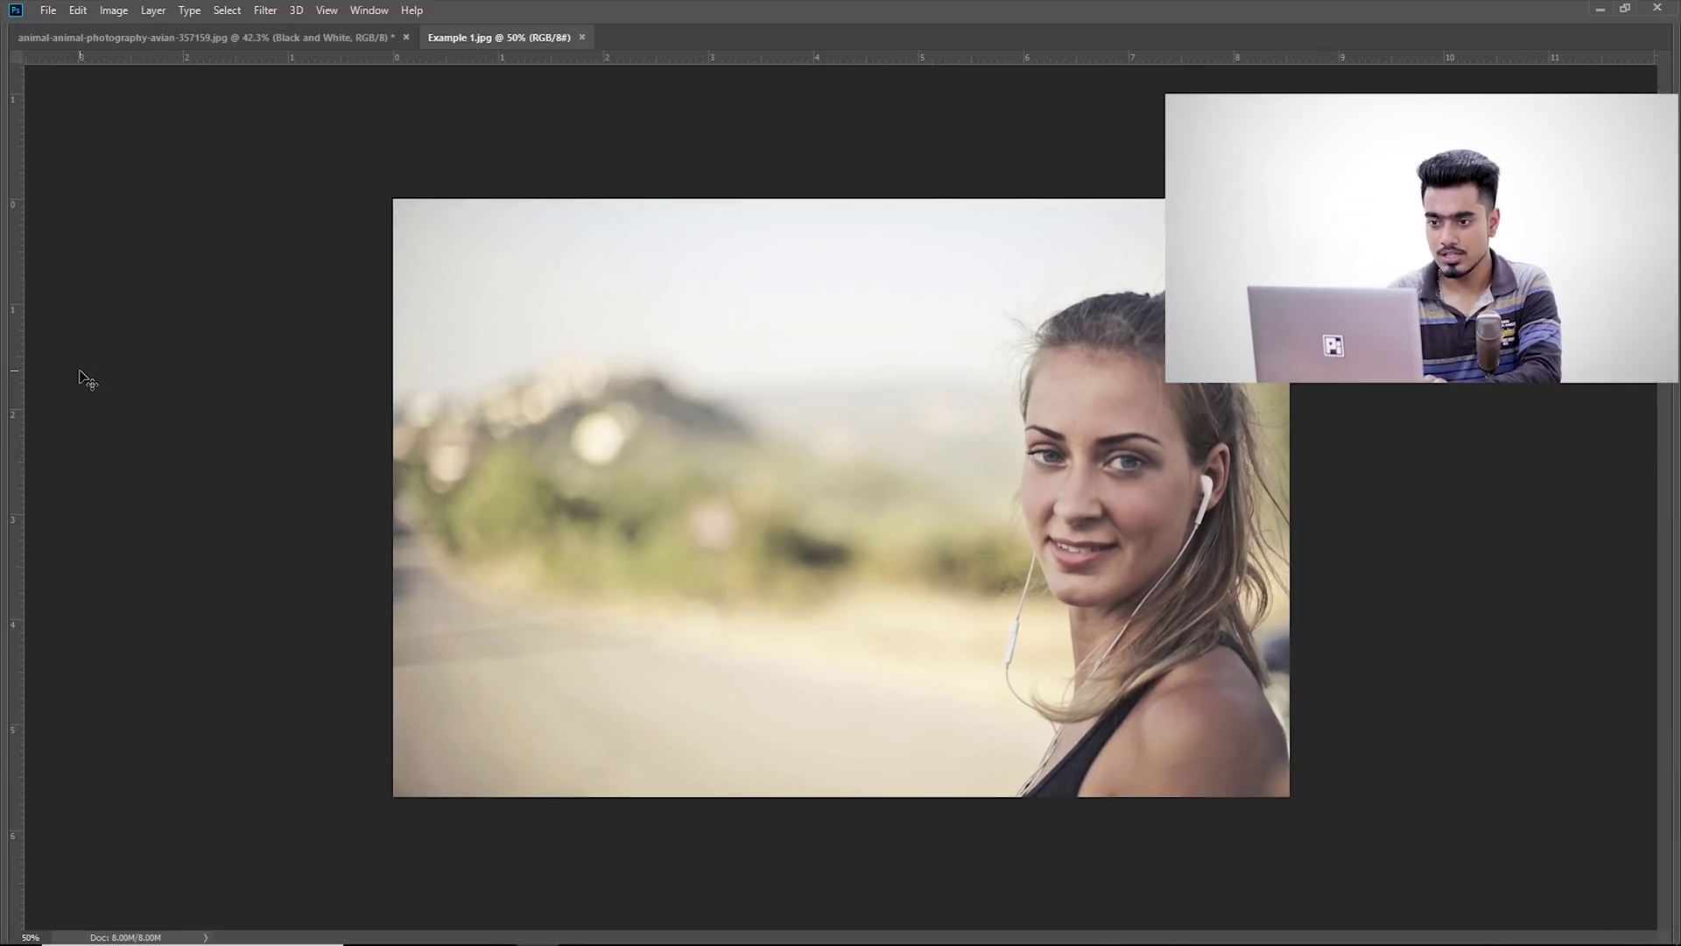
key(f)
key(f)
key(f)
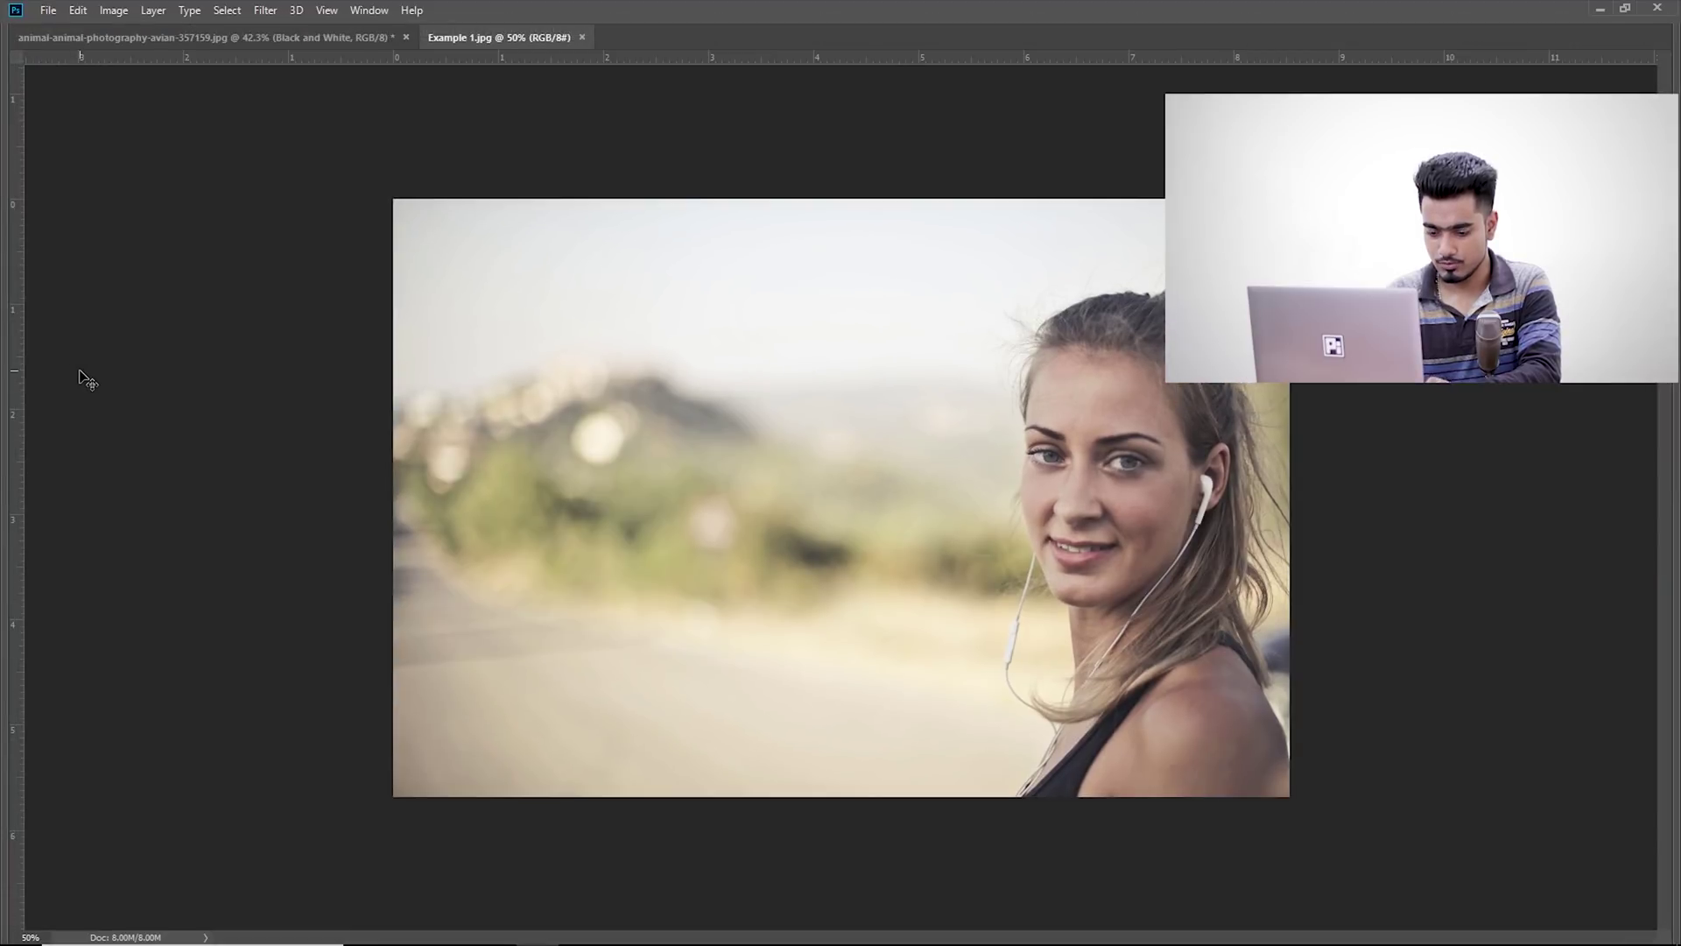
- Restore the panels, open Example 6.jpg from the Desktop, and switch to full screen with menu bar
key(Tab)
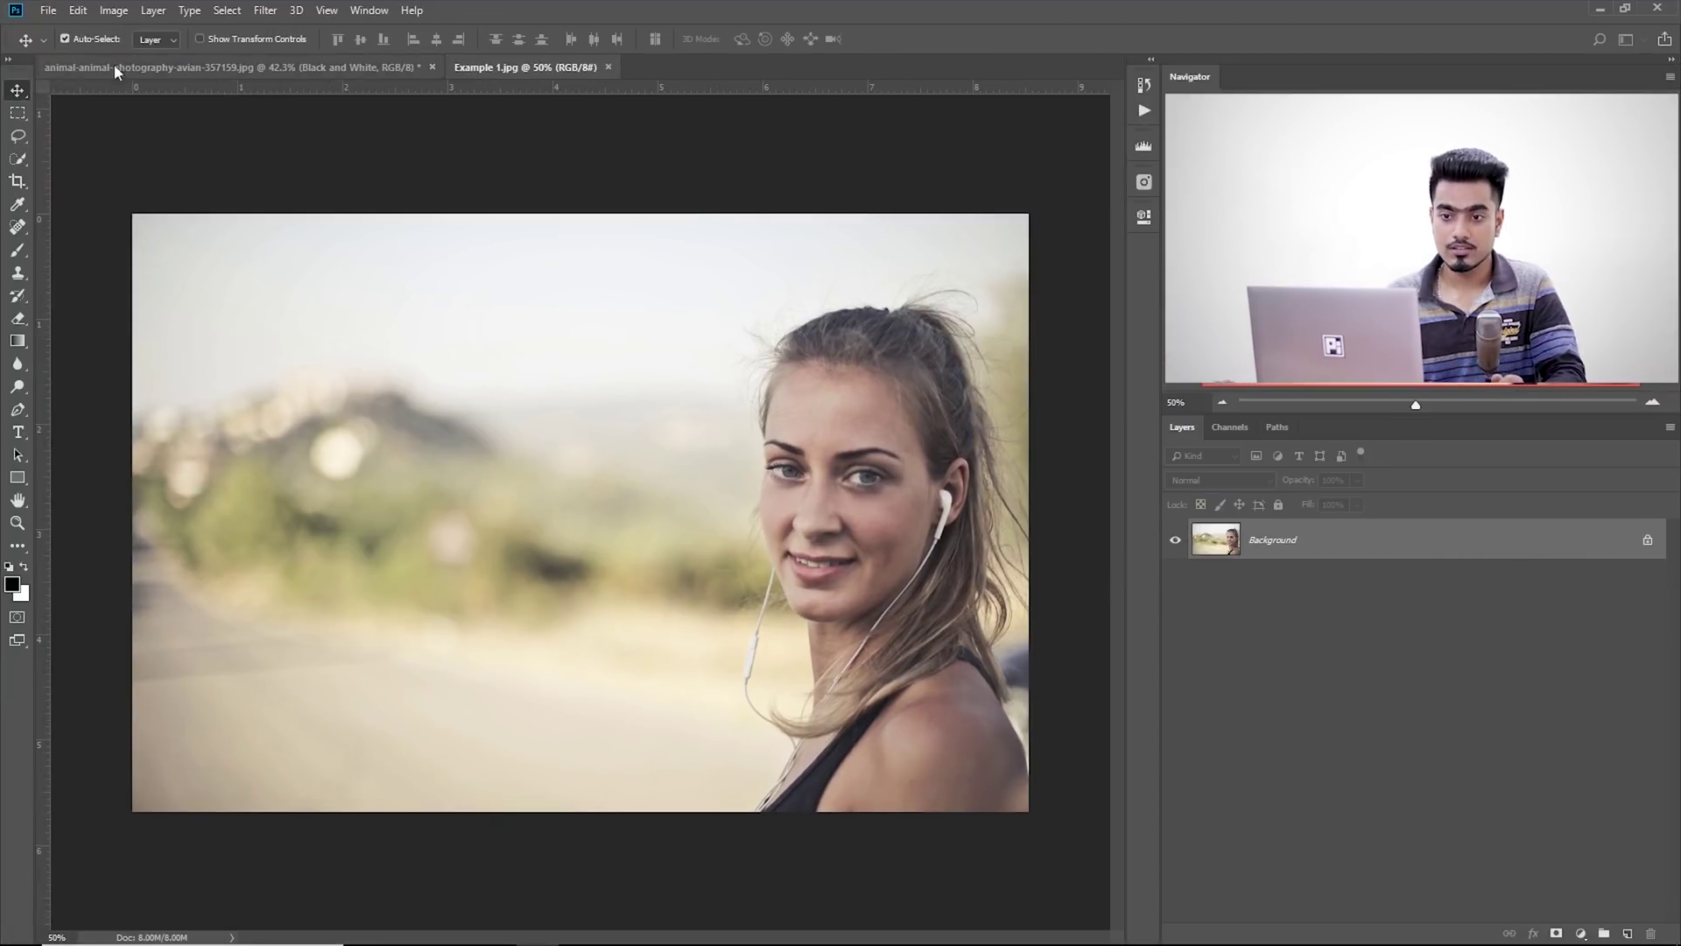
click(48, 9)
click(66, 45)
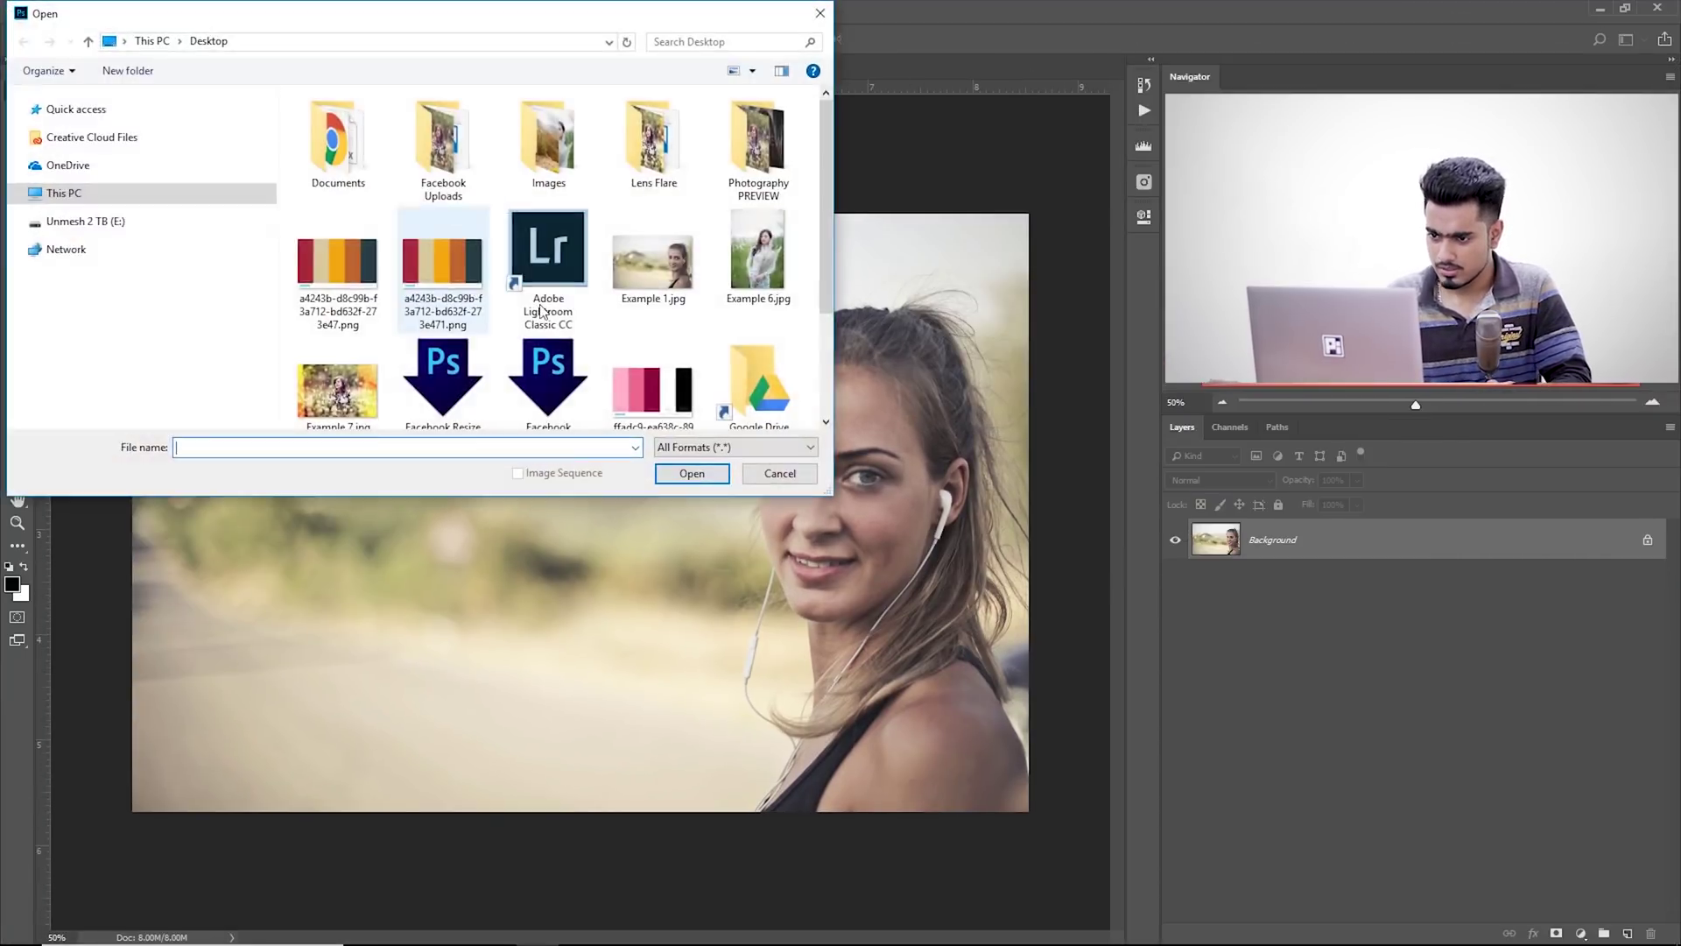
scroll(578, 253, down, 2)
click(758, 133)
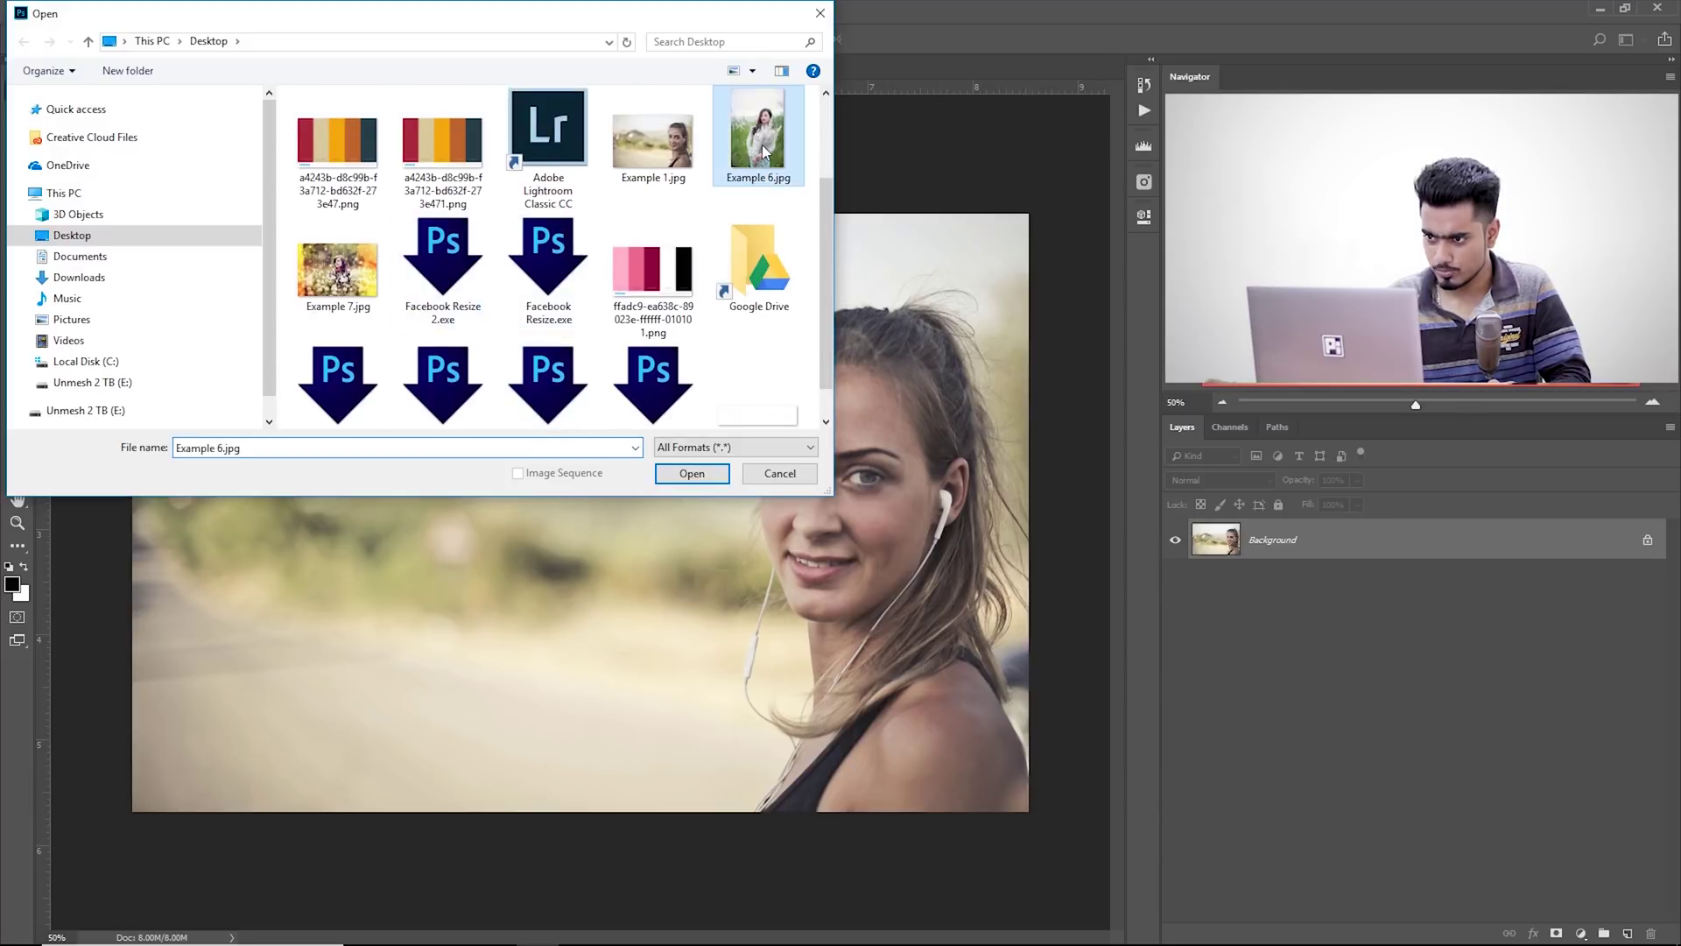
click(692, 473)
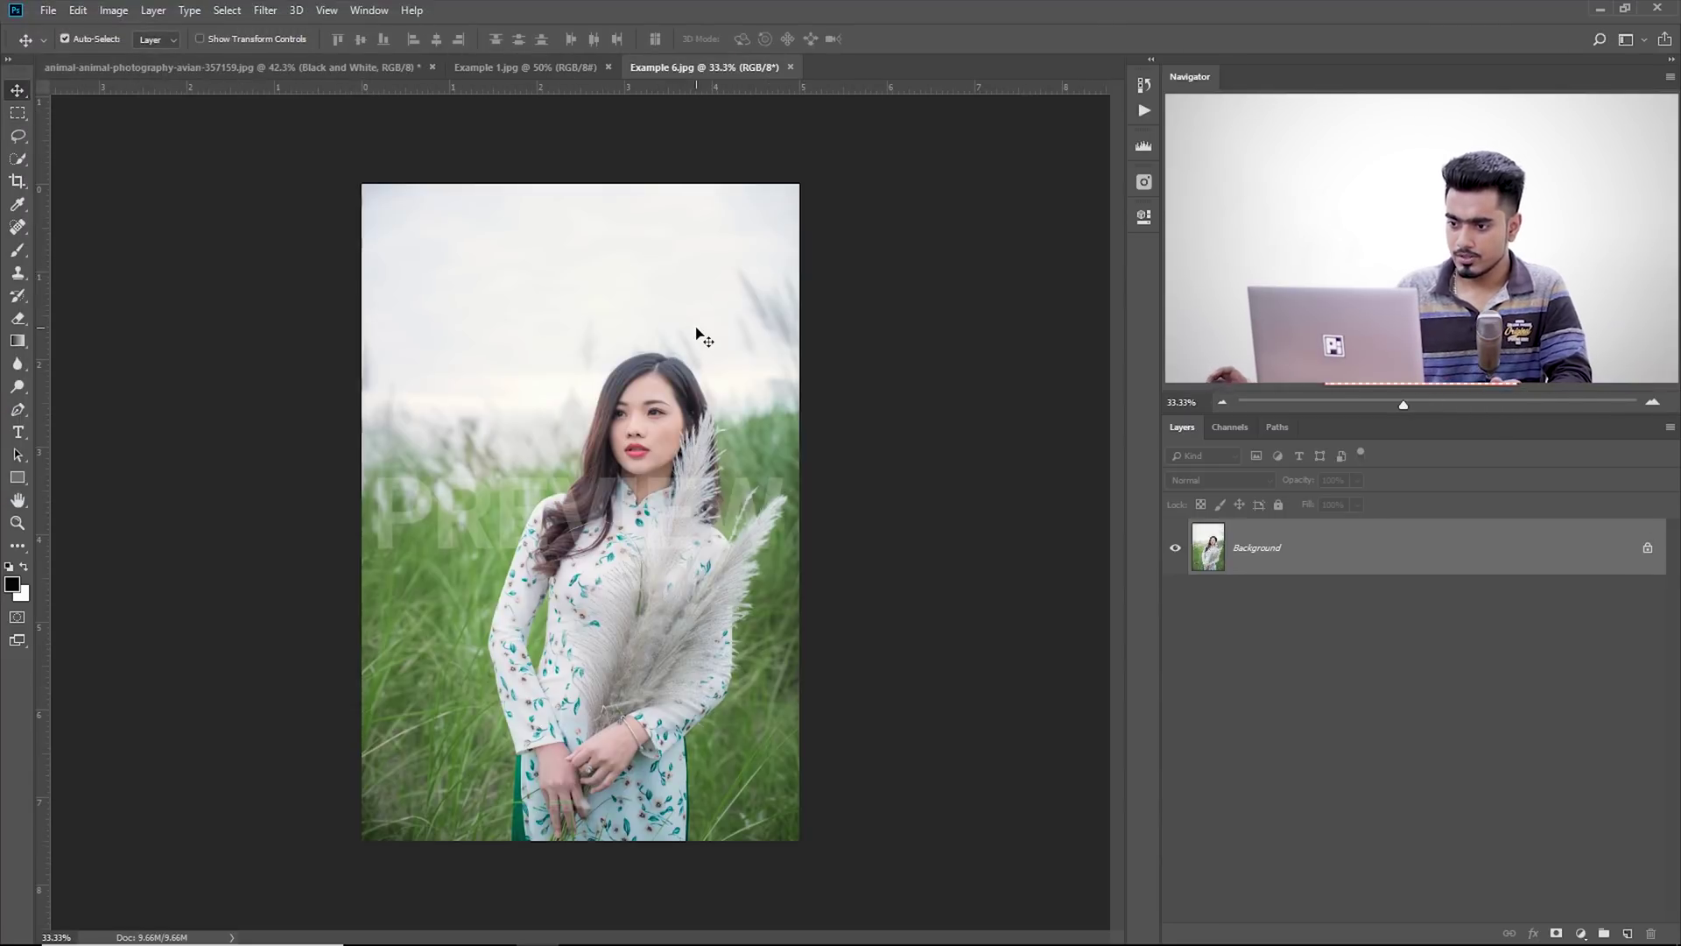
key(f)
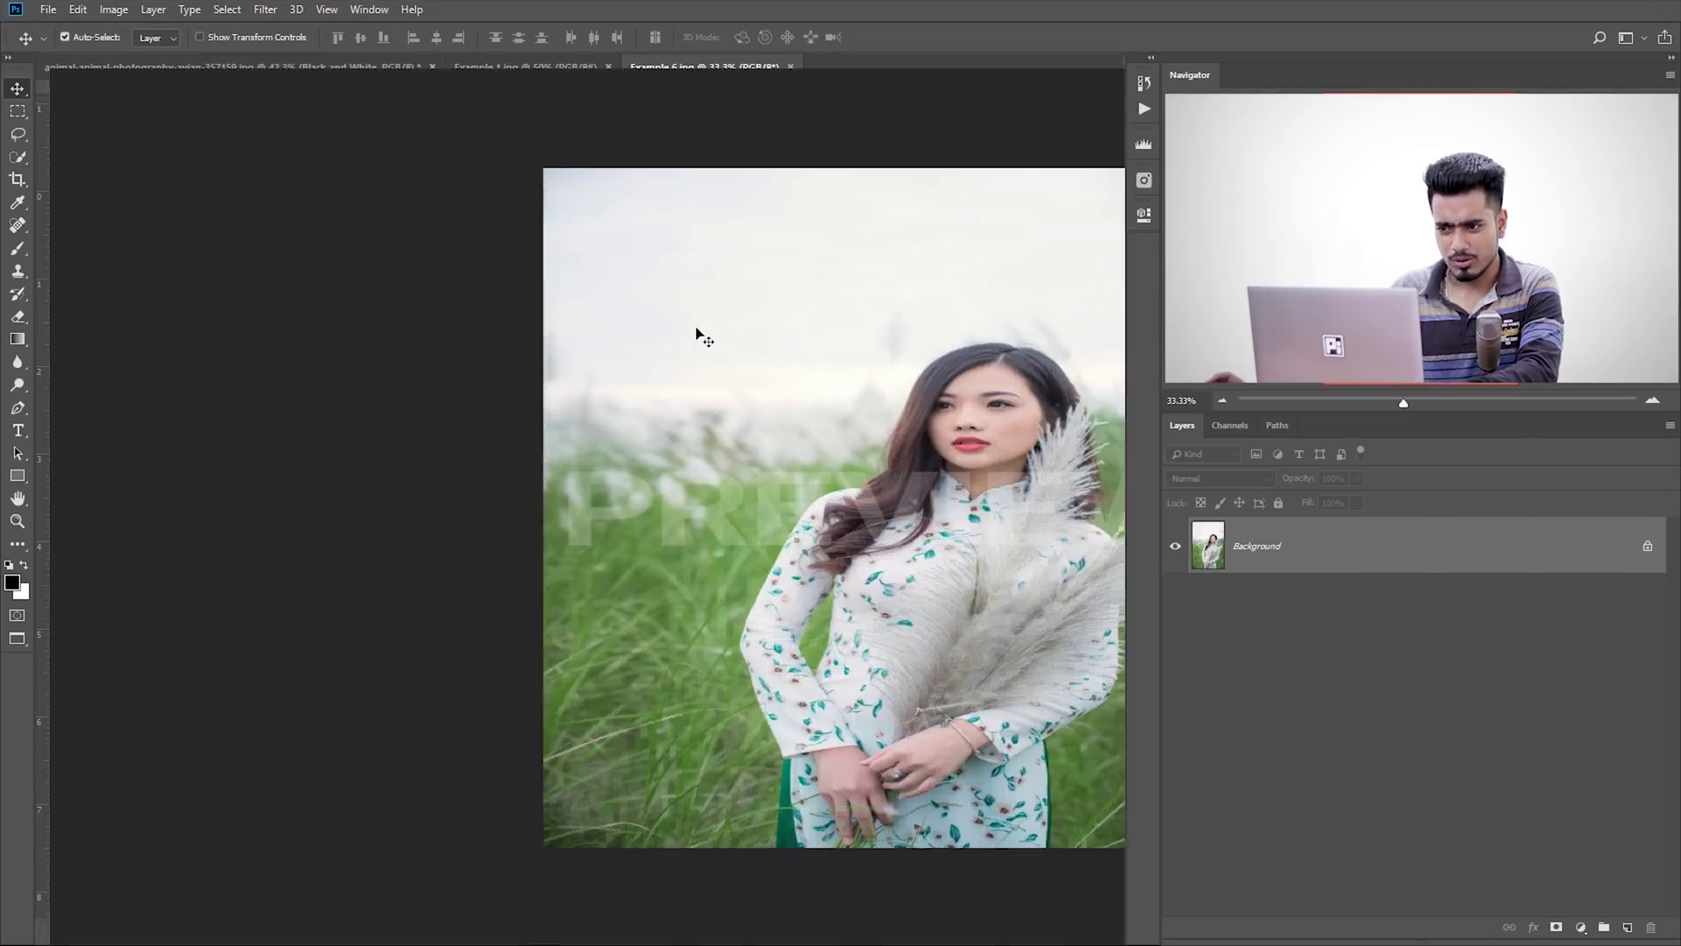
- Go to black Full Screen Mode and cycle the three photos with Ctrl+Tab, ending on the owl
key(f)
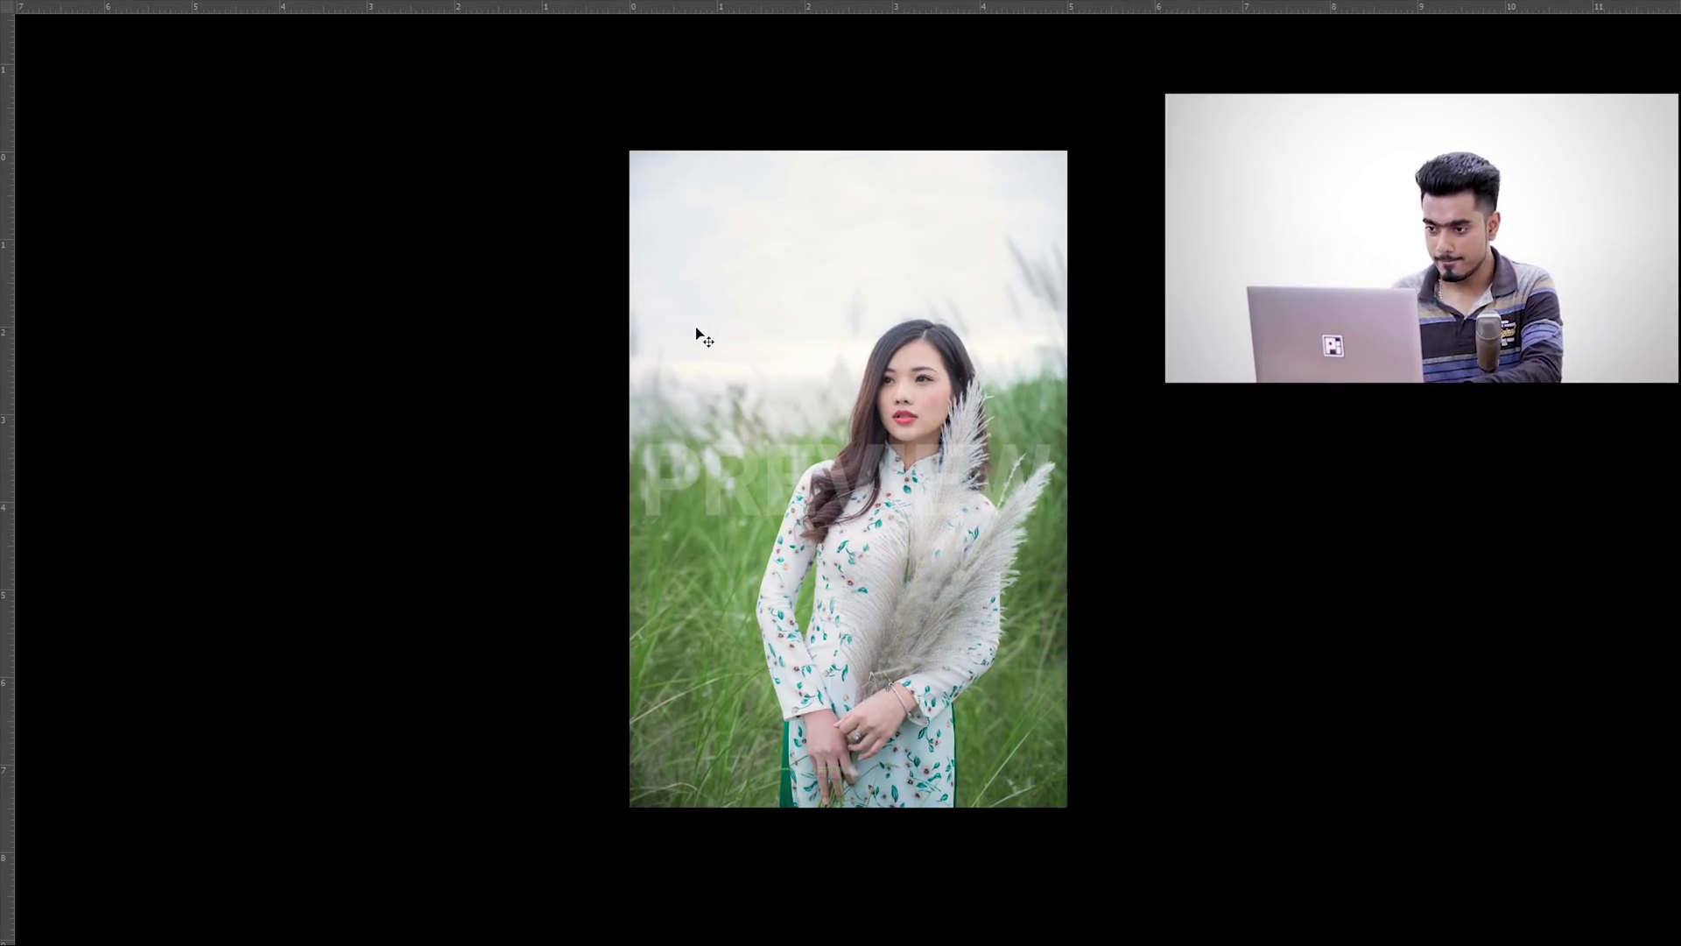
key(ctrl+Tab)
key(ctrl+Tab)
key(ctrl+Tab)
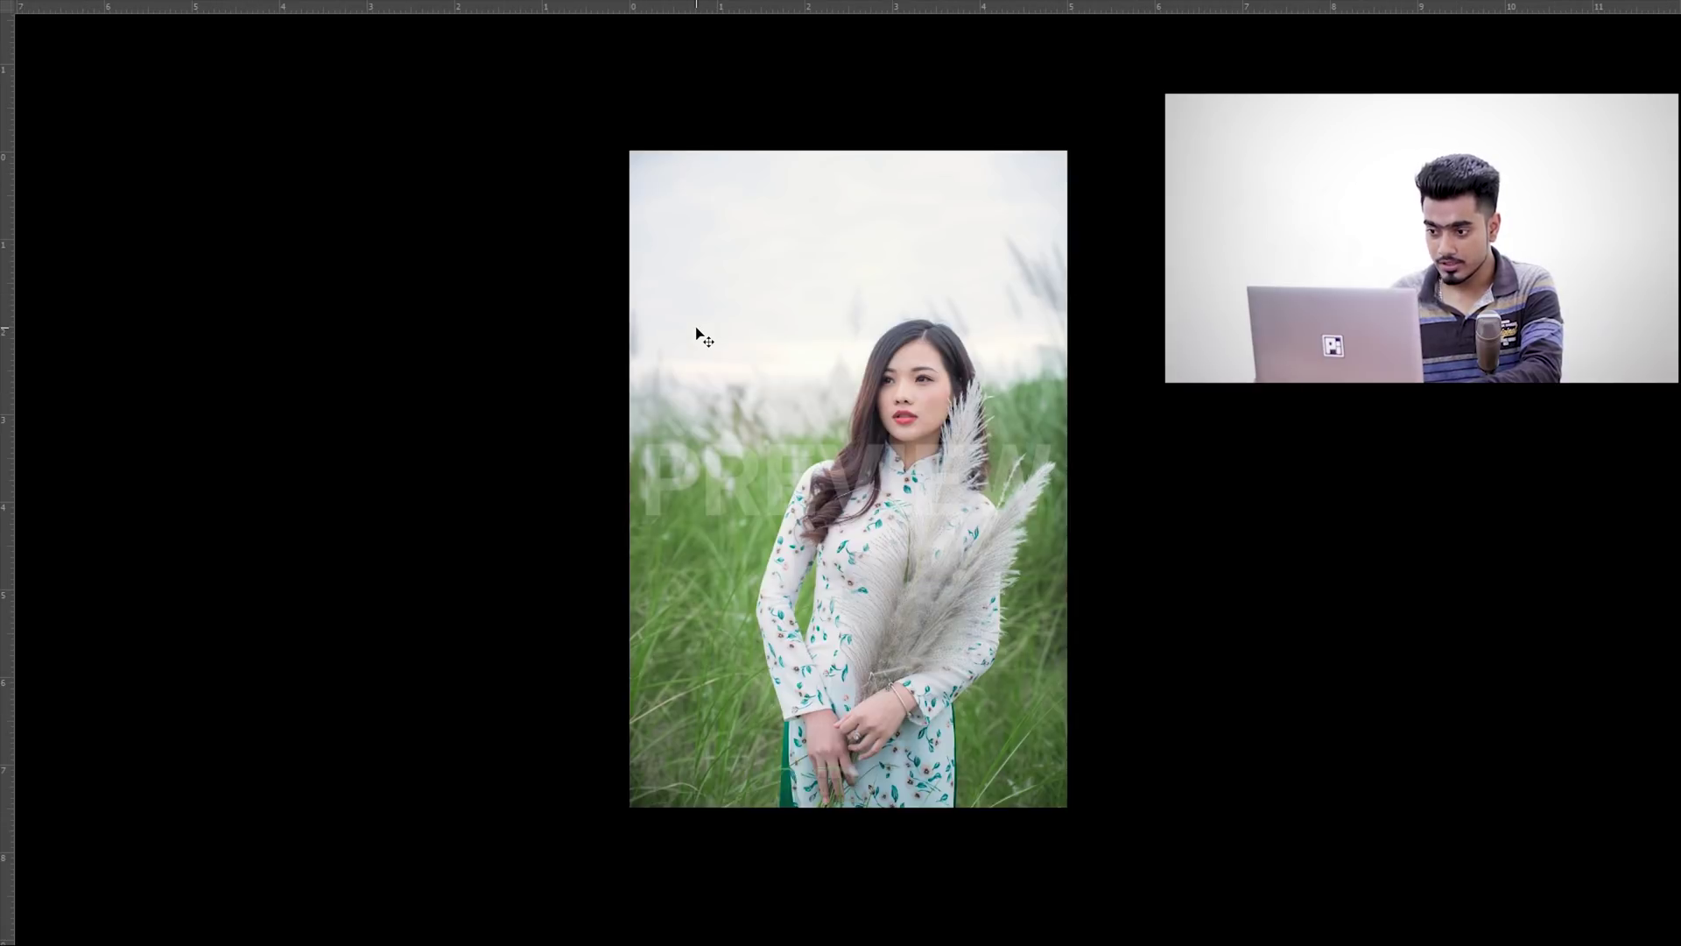
key(ctrl+Tab)
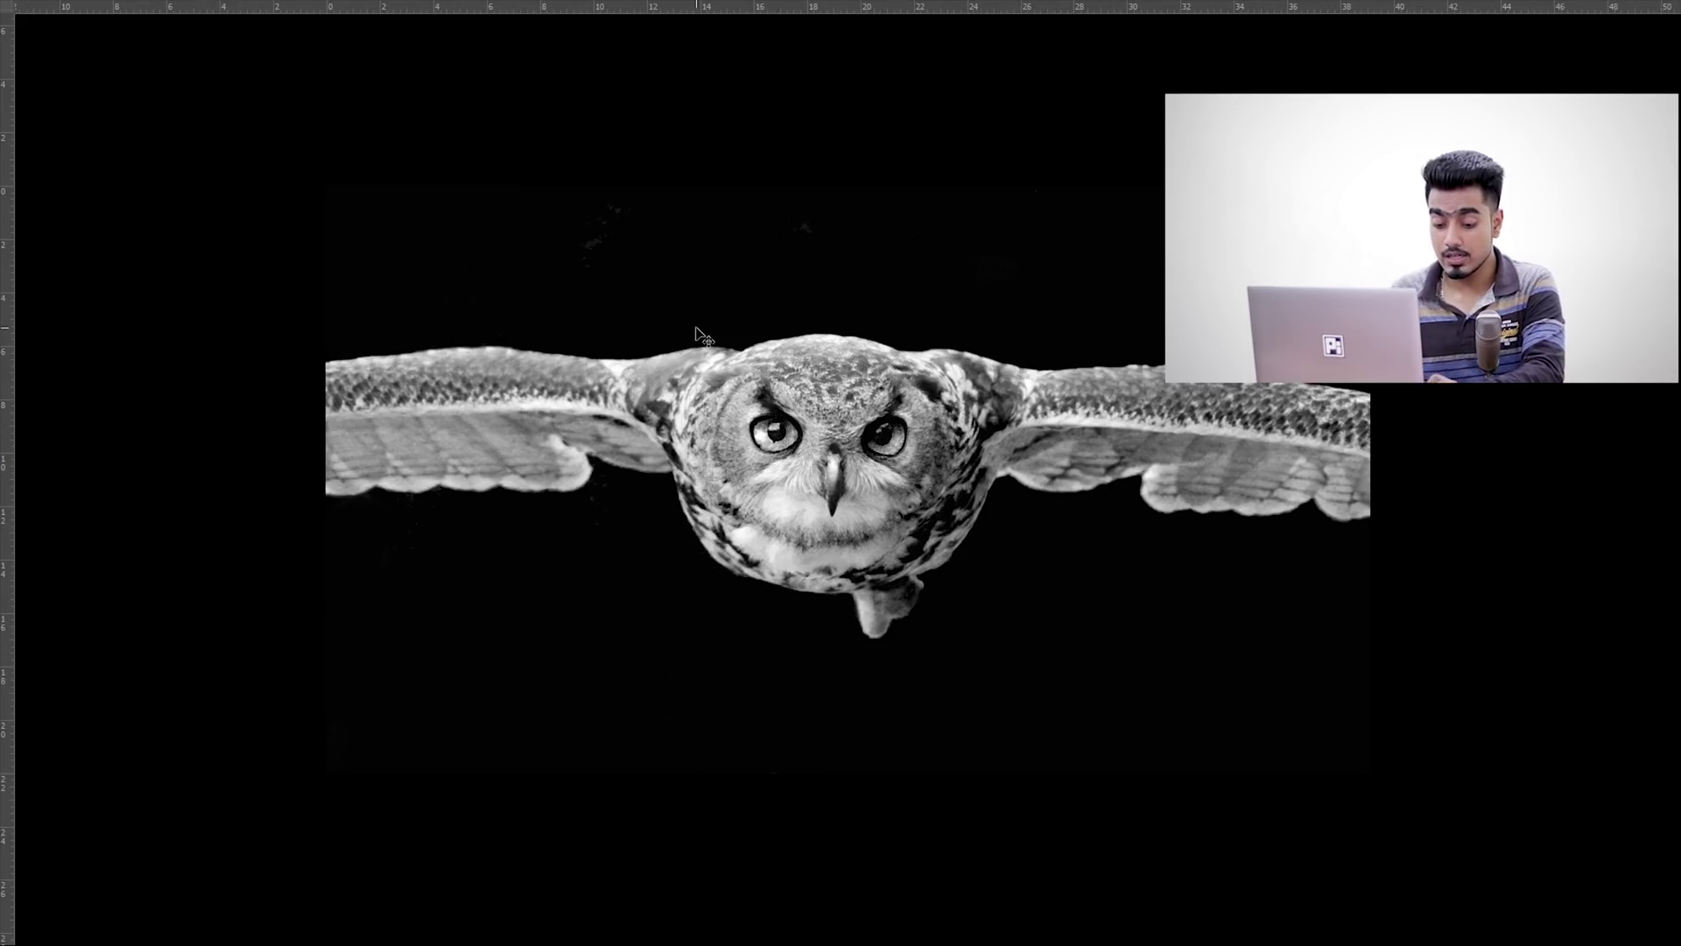
key(ctrl)
key(ctrl+Tab)
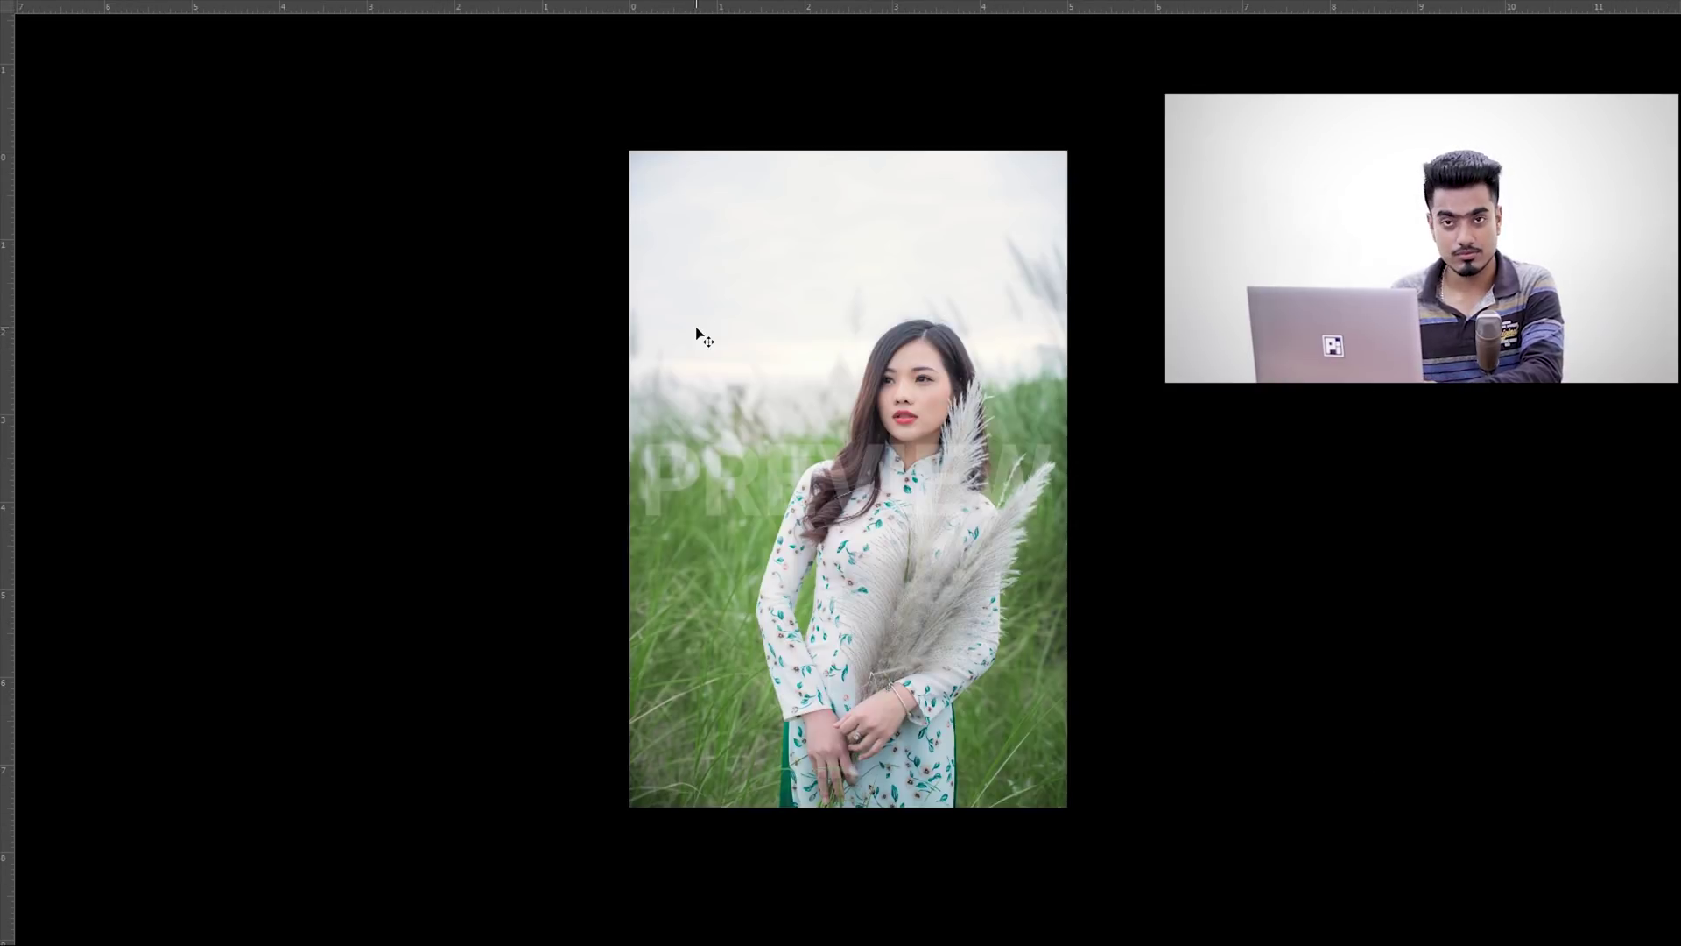
key(ctrl+Tab)
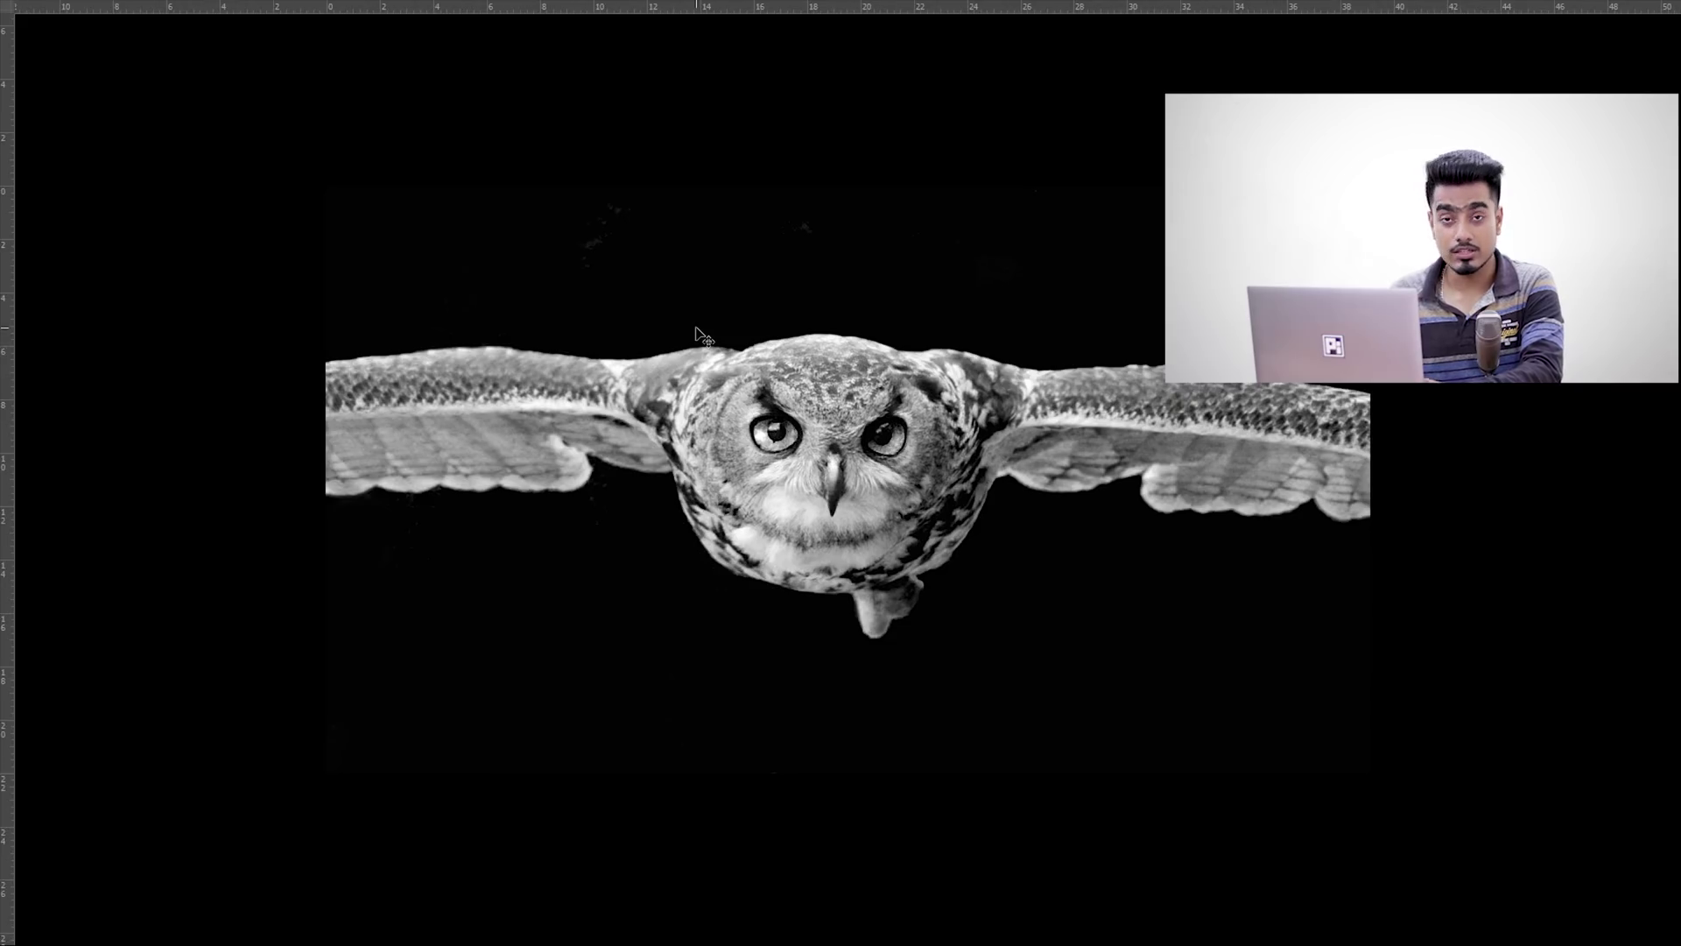